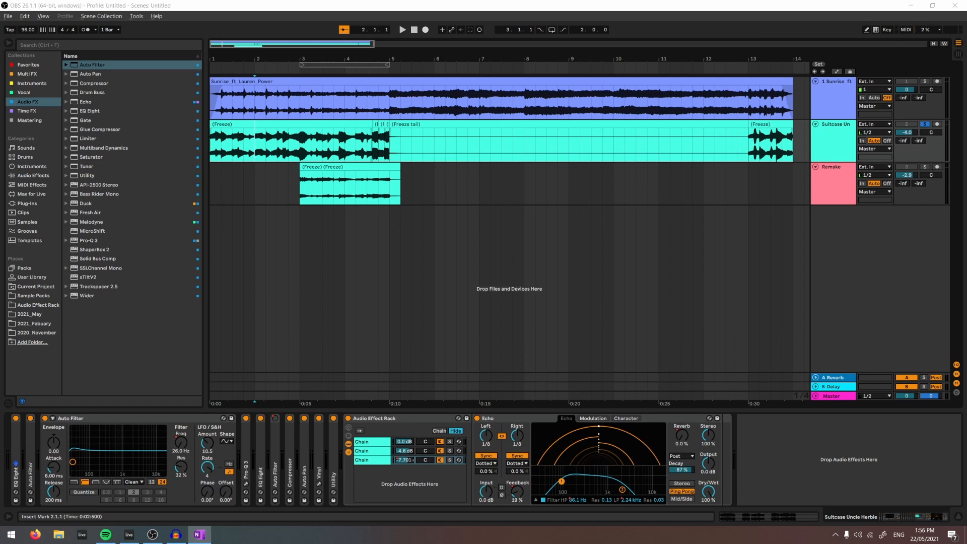
- Listen to the Suitcase track and its echo tail, and the soloed Sunrise reference track from bar 3
{"action": "left_click", "coordinate": [385, 372]}
{"action": "key", "text": "space"}
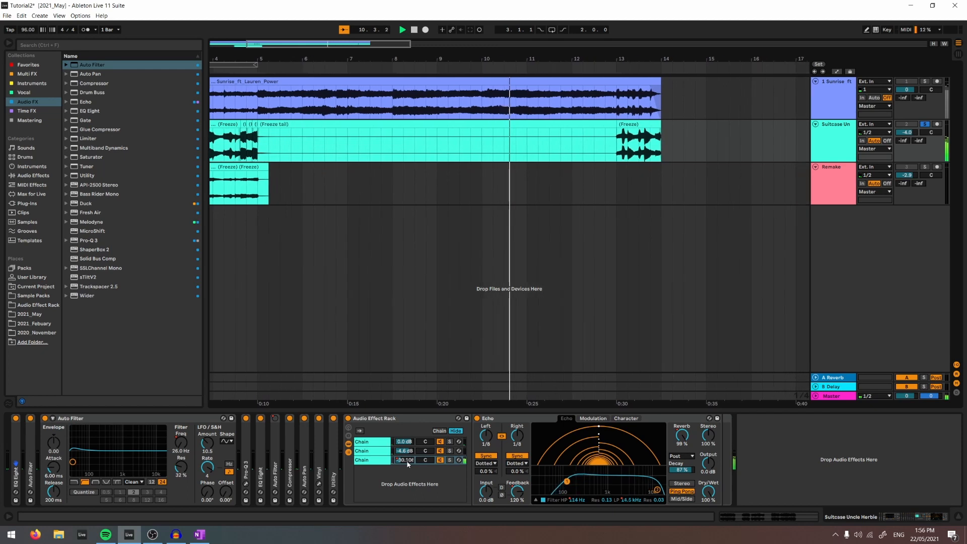
{"action": "left_click", "coordinate": [299, 104]}
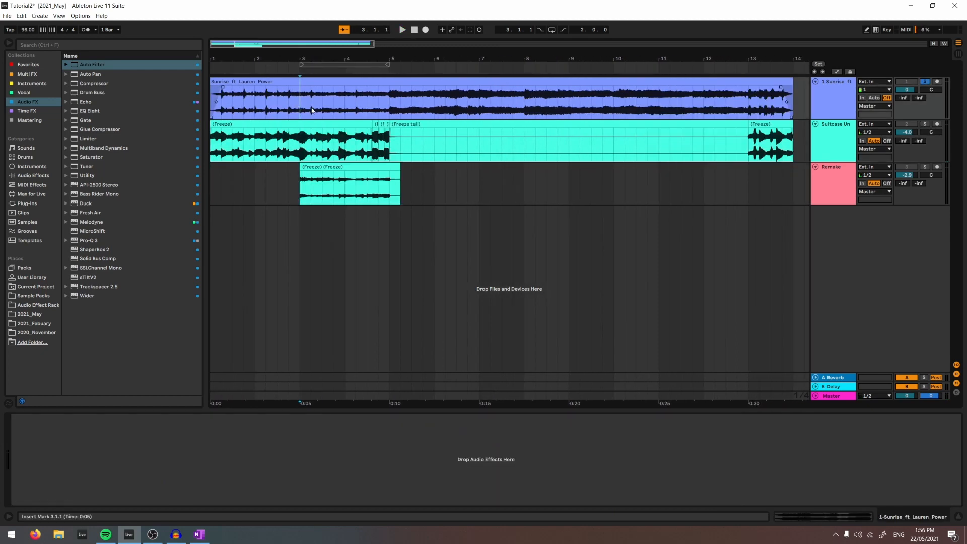
{"action": "key", "text": "space"}
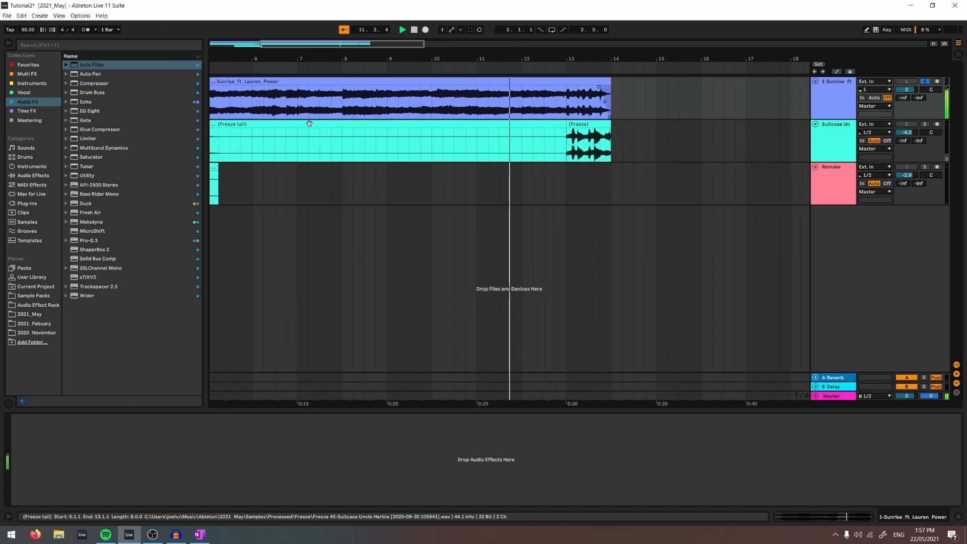
{"action": "key", "text": "space"}
- Examine the Sunrise reference clip's waveform across bars 5 to 13, comparing bars 5–7 with bars 11–13
{"action": "left_click_drag", "start_coordinate": [332, 58], "coordinate": [331, 38]}
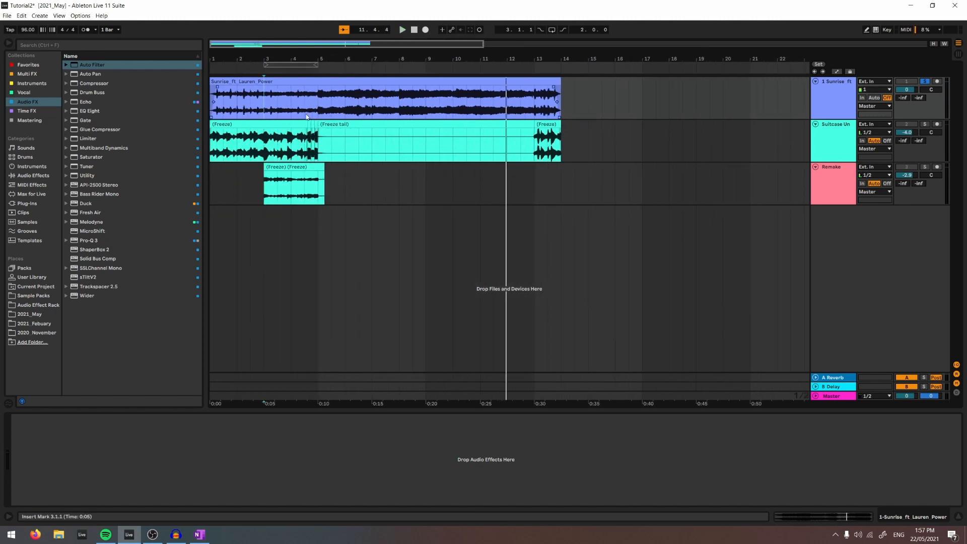
{"action": "left_click_drag", "start_coordinate": [318, 108], "coordinate": [369, 100]}
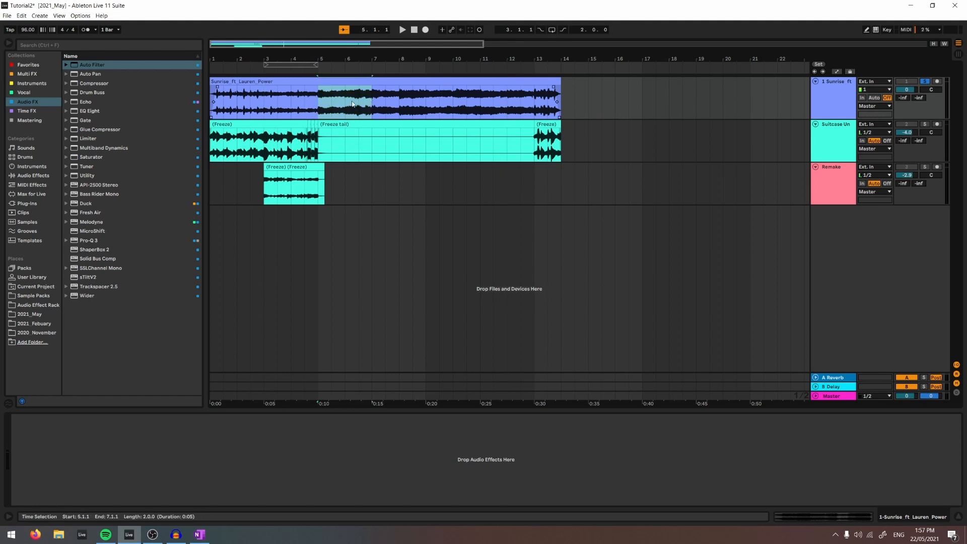
{"action": "left_click", "coordinate": [317, 103]}
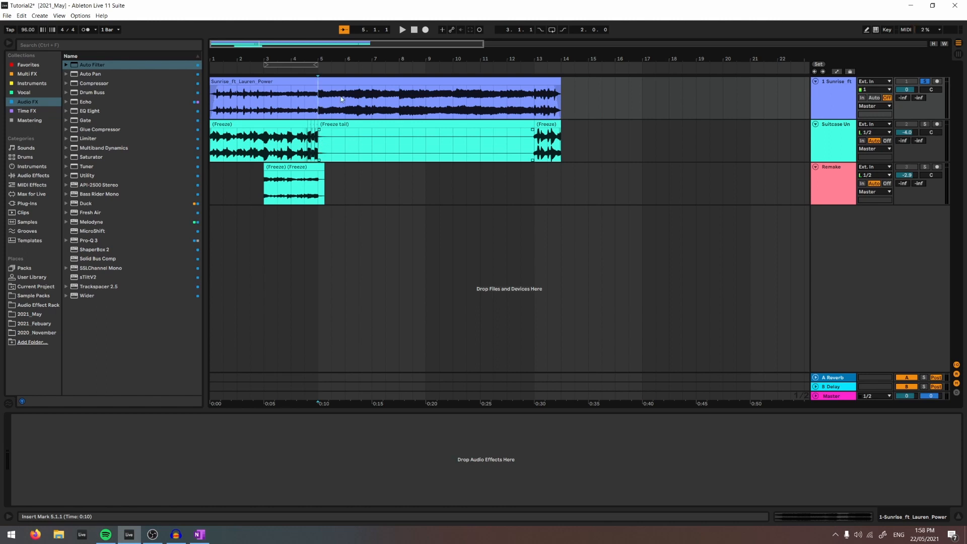
{"action": "left_click_drag", "start_coordinate": [318, 100], "coordinate": [479, 101]}
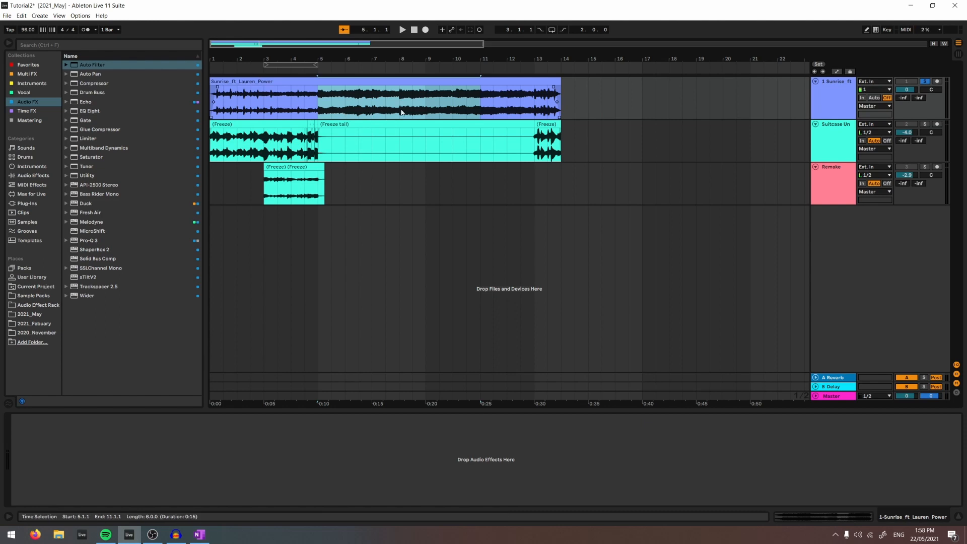
{"action": "left_click", "coordinate": [439, 107]}
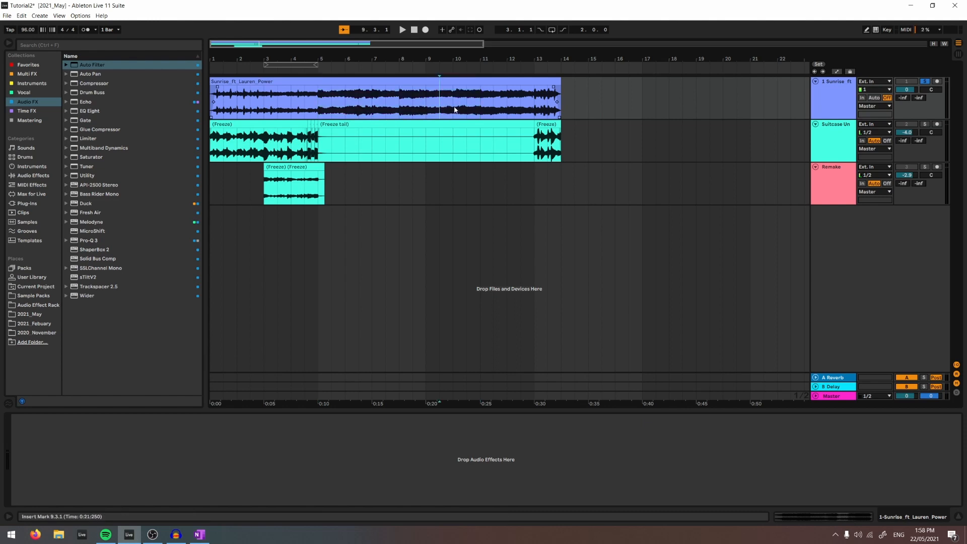
{"action": "left_click", "coordinate": [481, 98]}
{"action": "left_click_drag", "start_coordinate": [480, 106], "coordinate": [536, 113]}
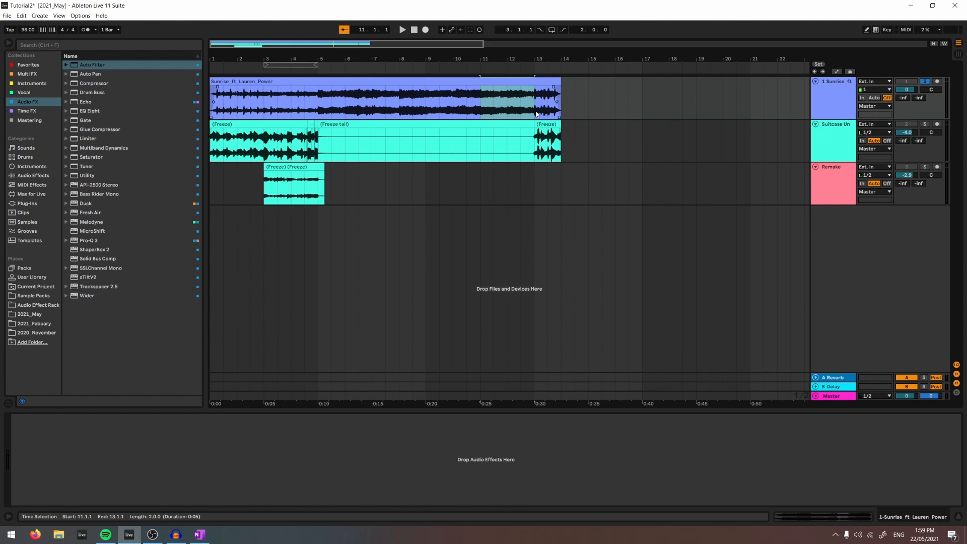
{"action": "left_click_drag", "start_coordinate": [371, 104], "coordinate": [320, 100]}
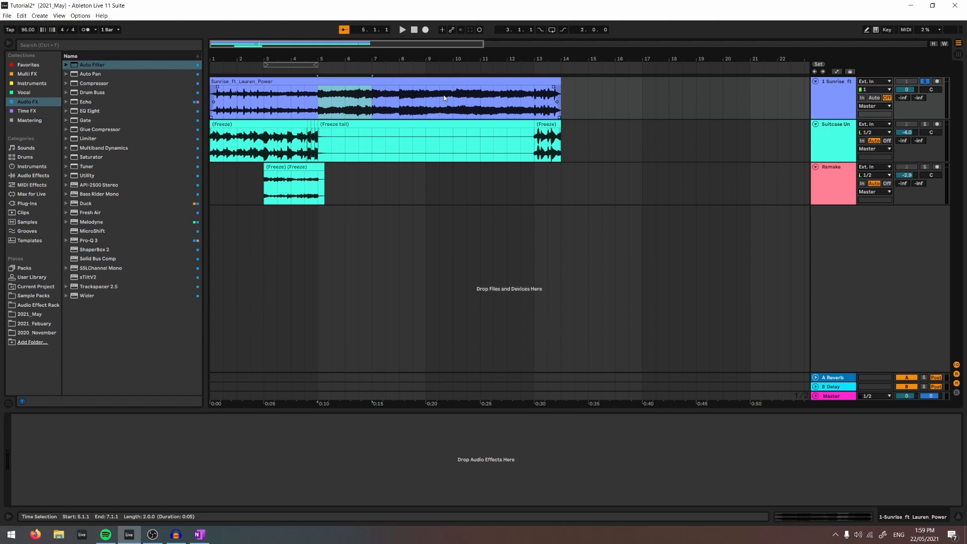
{"action": "left_click_drag", "start_coordinate": [480, 101], "coordinate": [530, 98]}
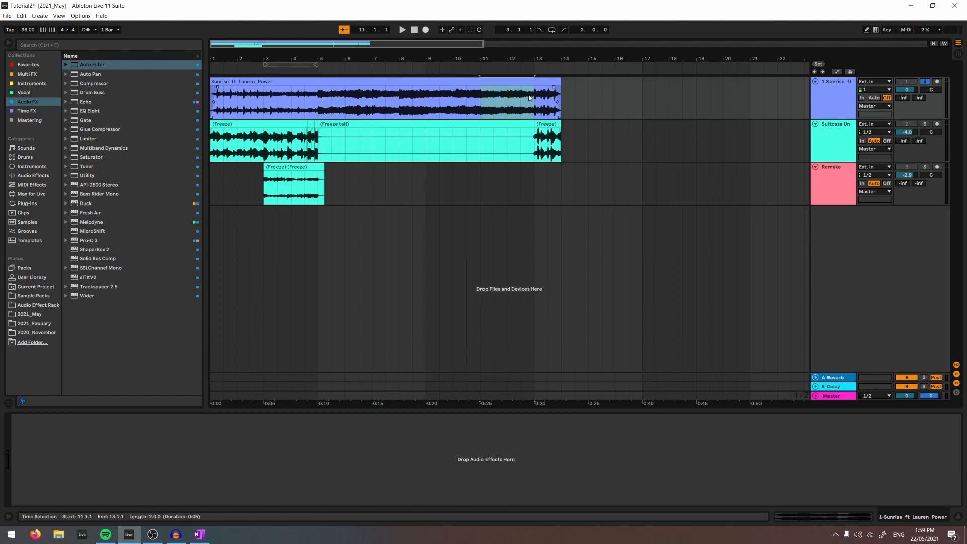
{"action": "left_click_drag", "start_coordinate": [530, 98], "coordinate": [342, 102]}
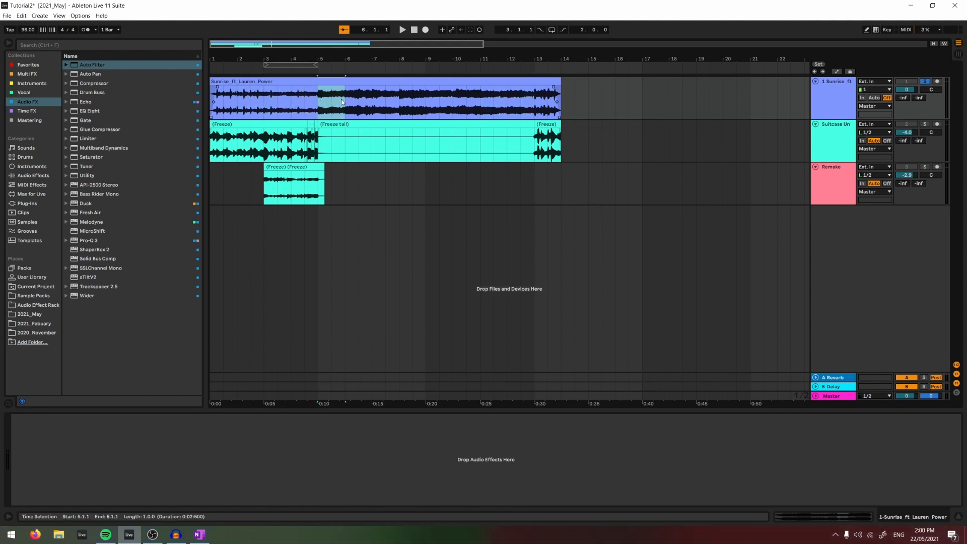
{"action": "left_click", "coordinate": [322, 111]}
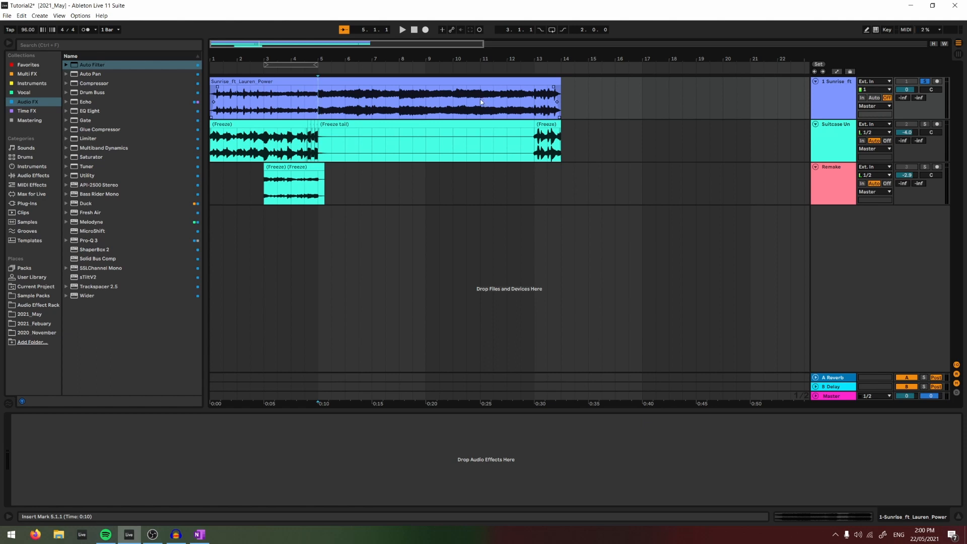
- Copy the frozen Remake clip at bar 3 onto a new audio track below it and solo that track
{"action": "key", "text": "alt+Tab"}
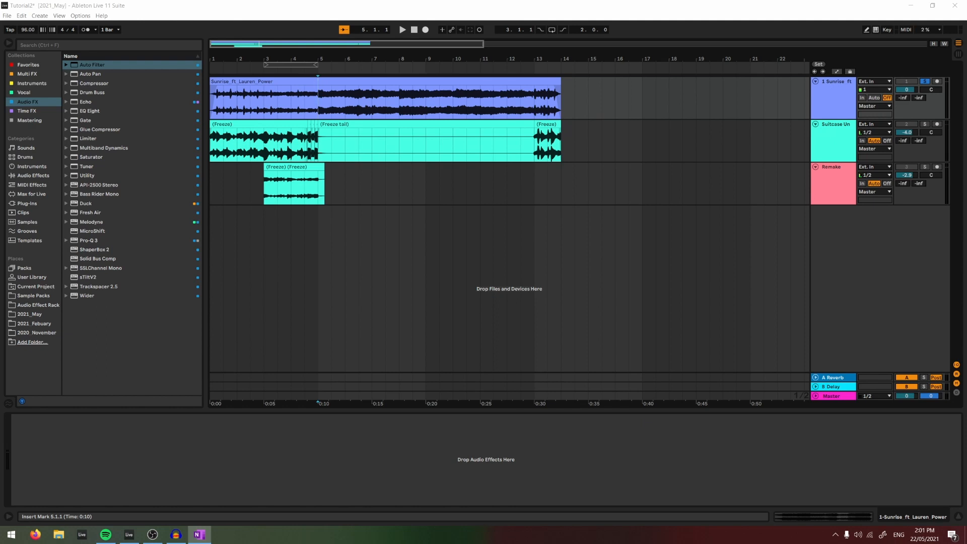
{"action": "left_click", "coordinate": [272, 146]}
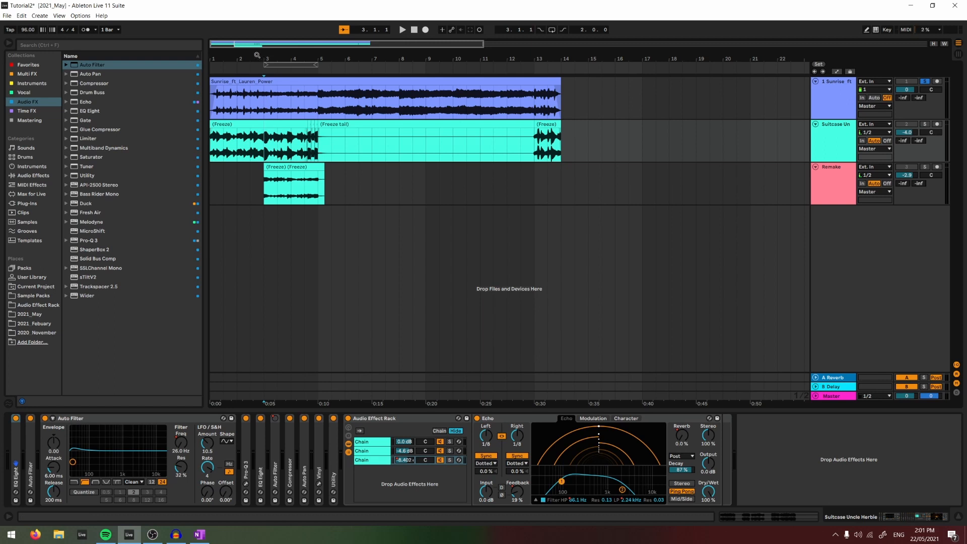
{"action": "left_click_drag", "start_coordinate": [257, 55], "coordinate": [257, 87]}
{"action": "left_click_drag", "start_coordinate": [405, 167], "coordinate": [408, 208]}
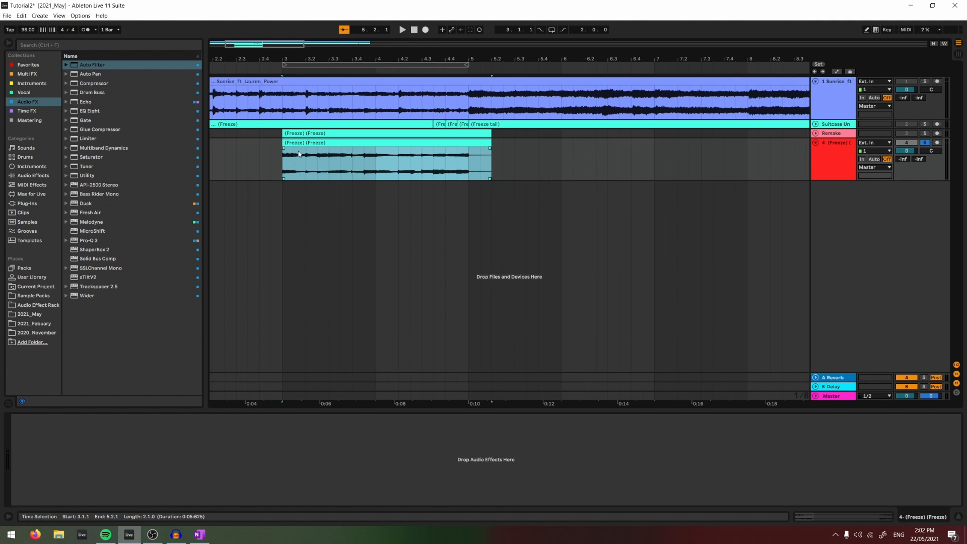
- Add an Echo followed by a Limiter to the new track, with the limiter ceiling at -6 dB
{"action": "left_click", "coordinate": [470, 163]}
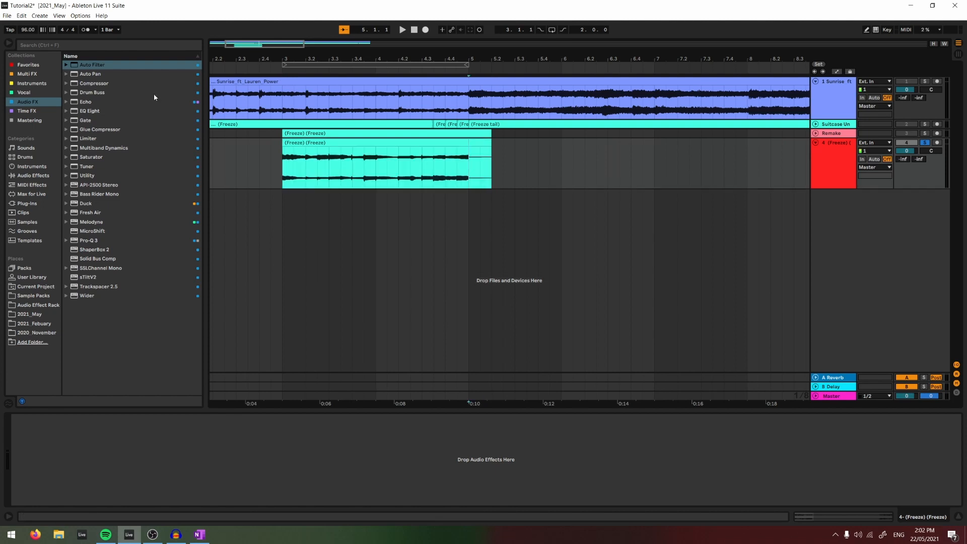
{"action": "double_click", "coordinate": [104, 103]}
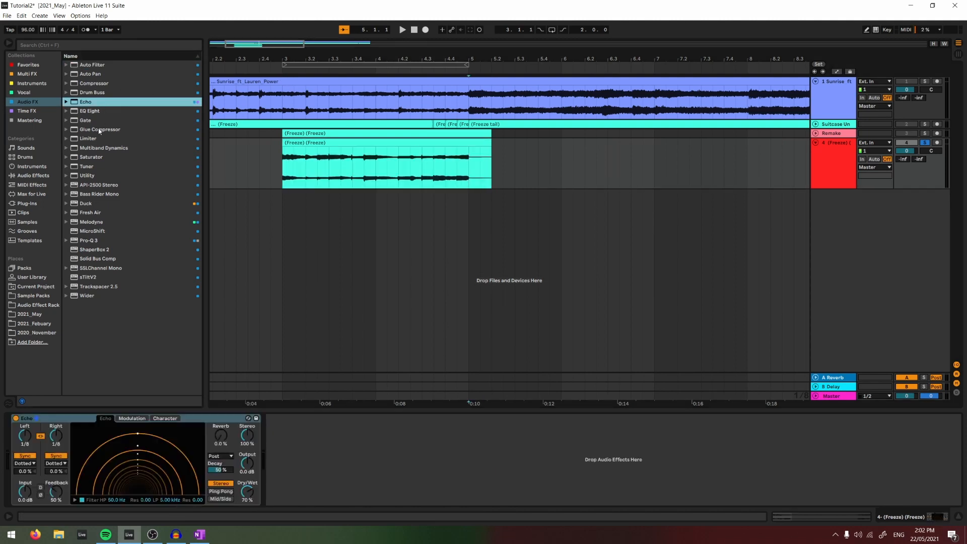
{"action": "left_click_drag", "start_coordinate": [89, 138], "coordinate": [289, 420]}
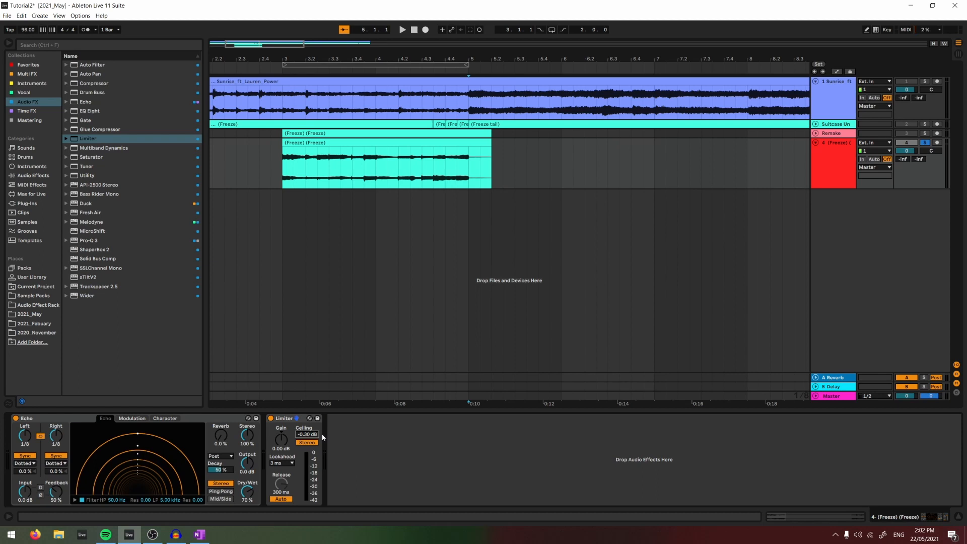
{"action": "type", "text": "-6"}
{"action": "key", "text": "Return"}
- Set the Echo's Dry/Wet to 100% and switch off its filter
{"action": "left_click", "coordinate": [230, 419]}
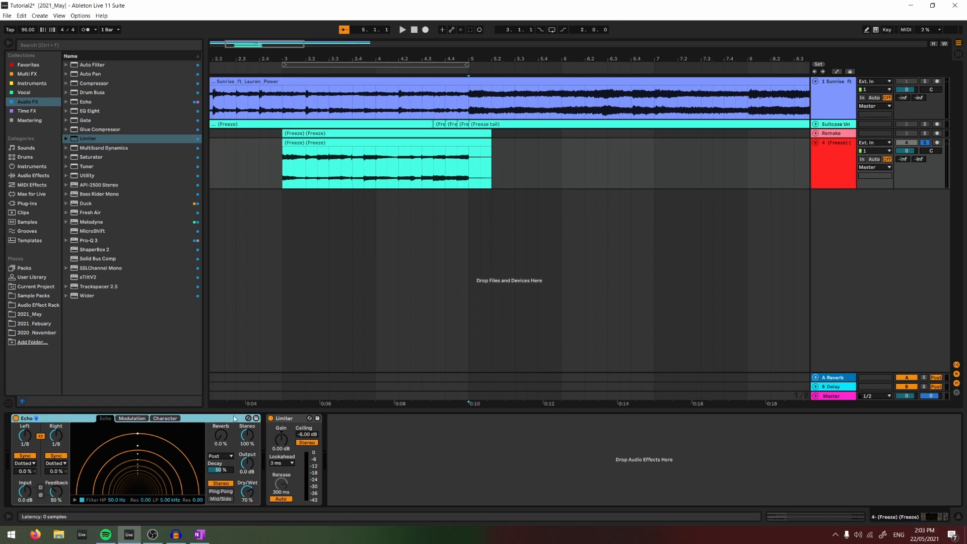
{"action": "left_click_drag", "start_coordinate": [247, 491], "coordinate": [247, 473]}
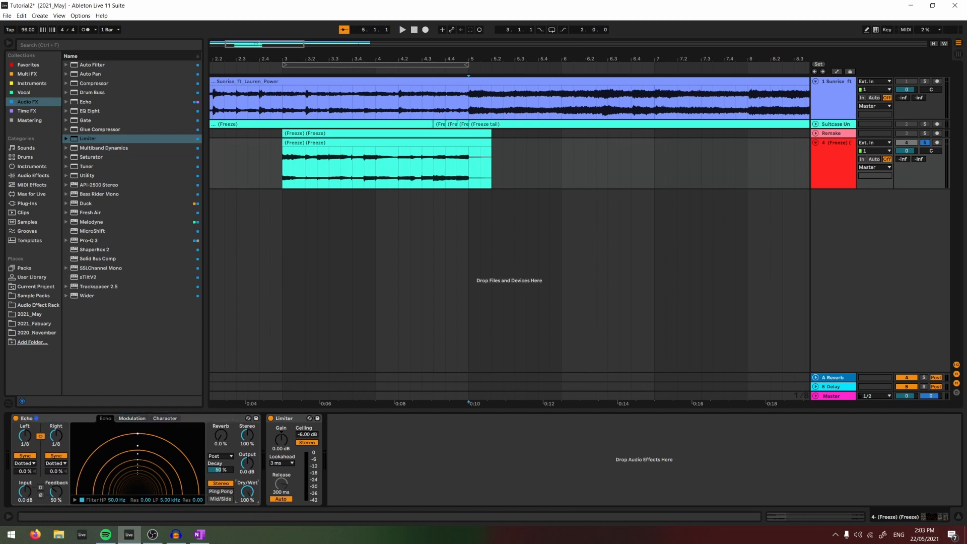
{"action": "left_click", "coordinate": [82, 500]}
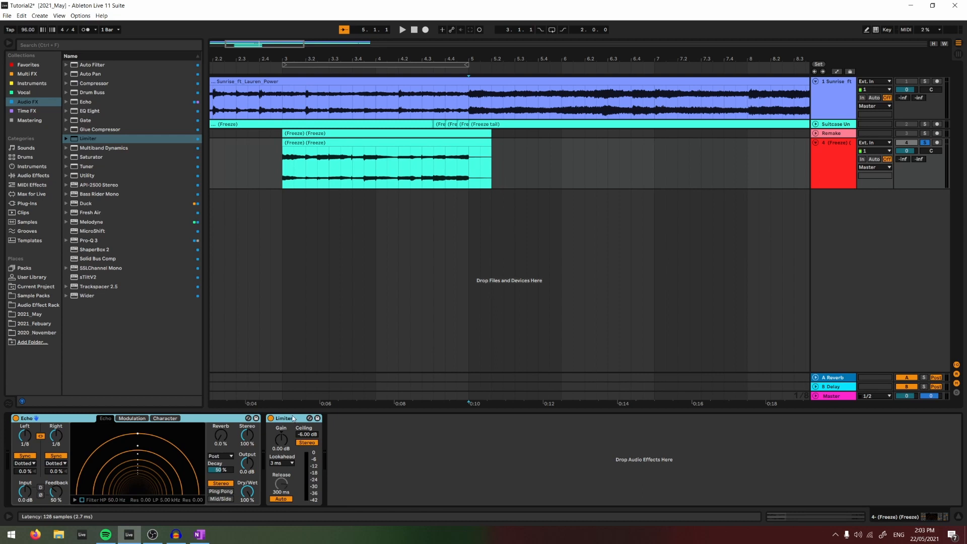
- Group the Echo and Limiter into an Audio Effect Rack and add a second, empty chain
{"action": "key", "text": "ctrl+g"}
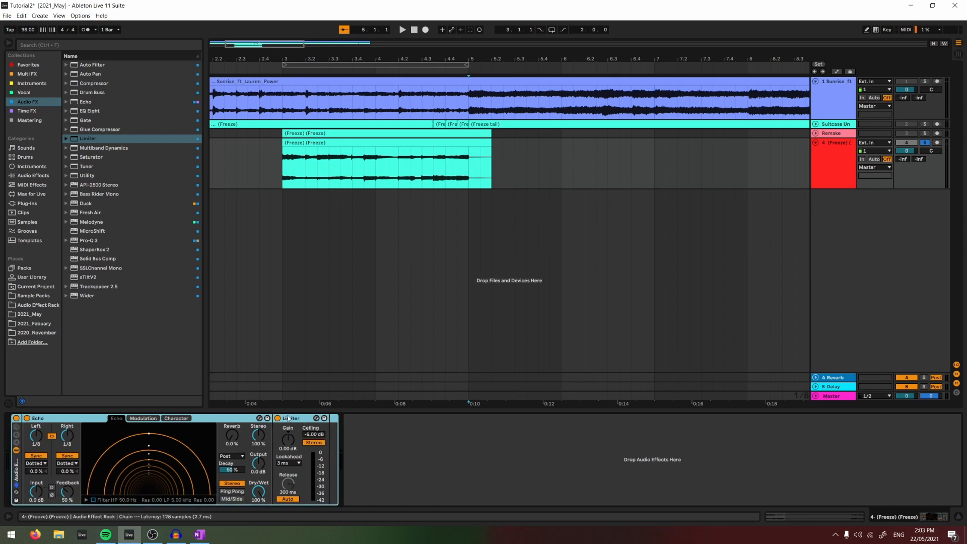
{"action": "left_click", "coordinate": [16, 444]}
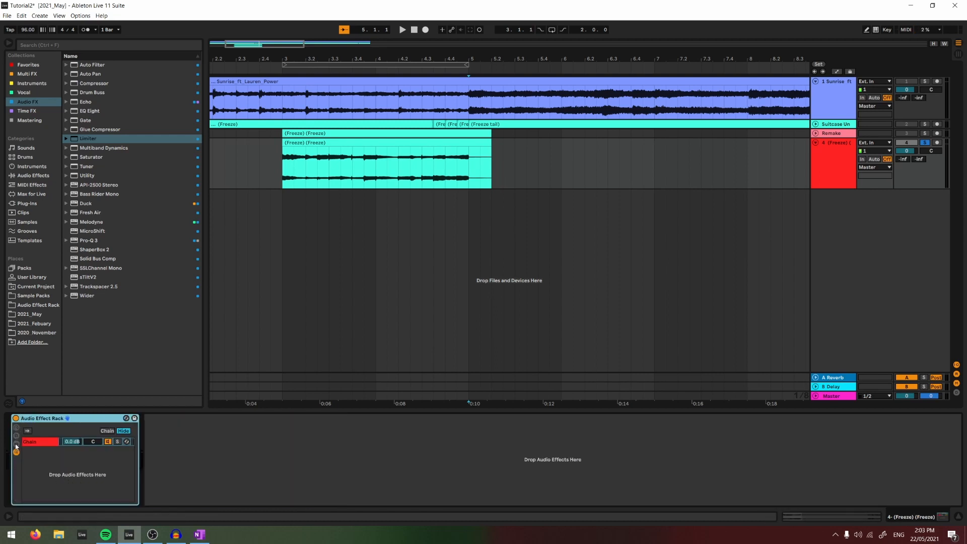
{"action": "left_click", "coordinate": [16, 443]}
{"action": "left_click", "coordinate": [47, 458]}
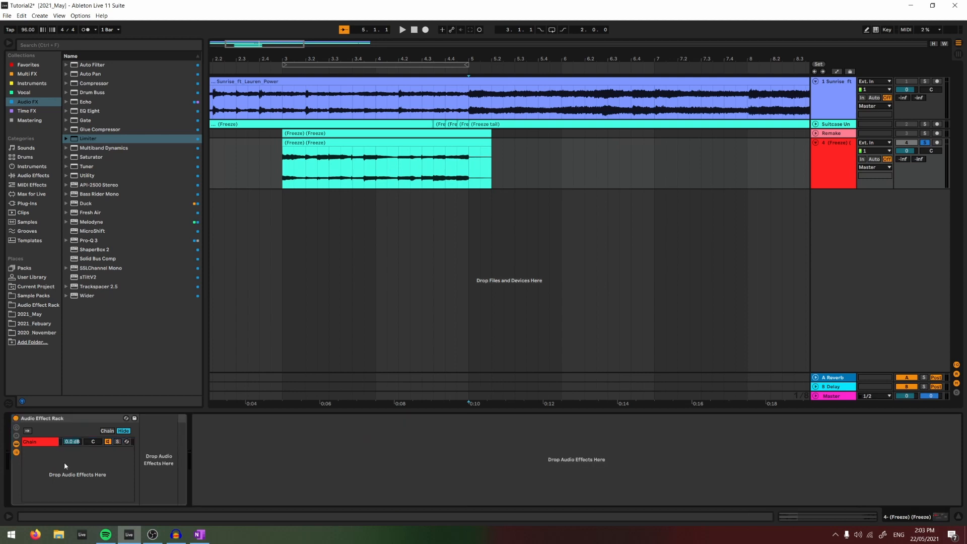
{"action": "key", "text": "ctrl+t"}
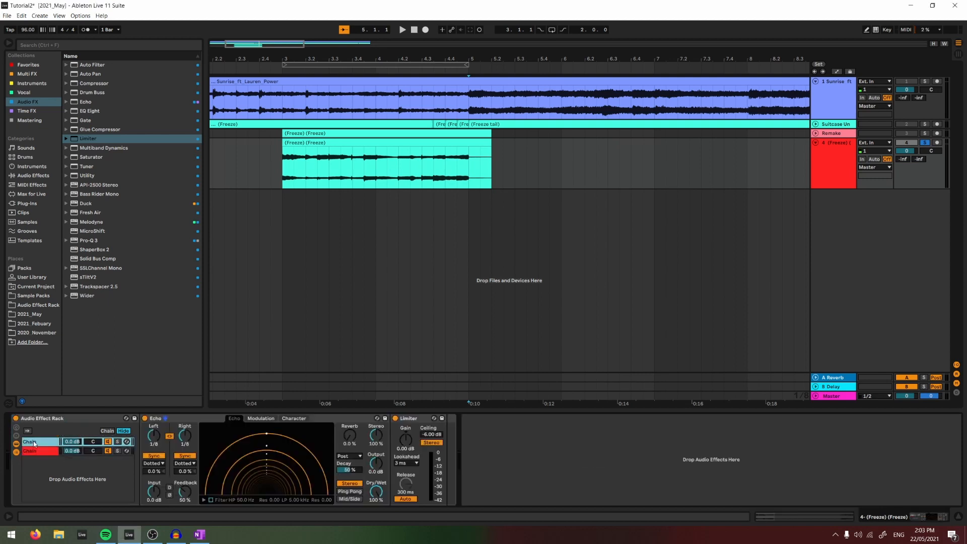
- Rename the chain holding the effects as Wet and the empty chain as Dry
{"action": "type", "text": "Wet"}
{"action": "key", "text": "Tab"}
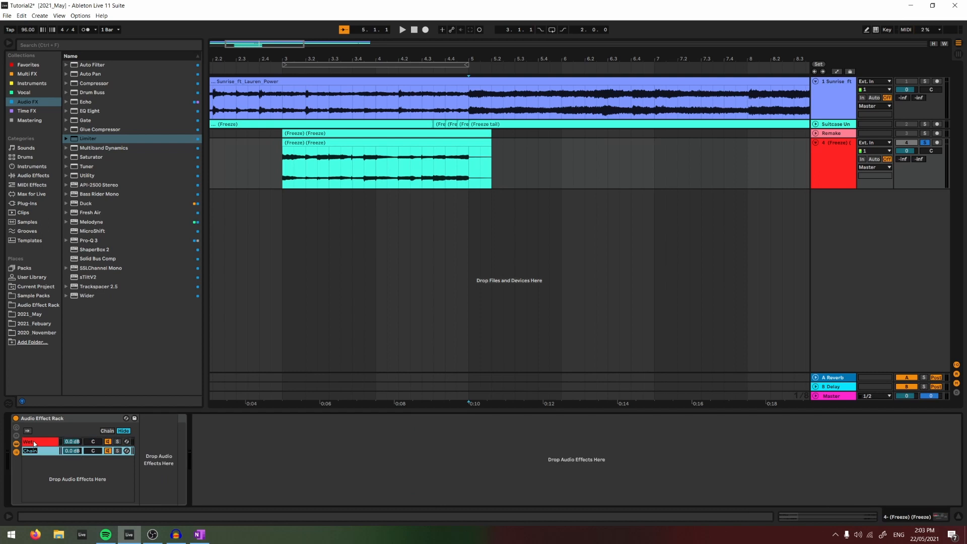
{"action": "type", "text": "Dry"}
- Set the feedback of the Echo in the Wet chain to 75%
{"action": "left_click", "coordinate": [35, 442]}
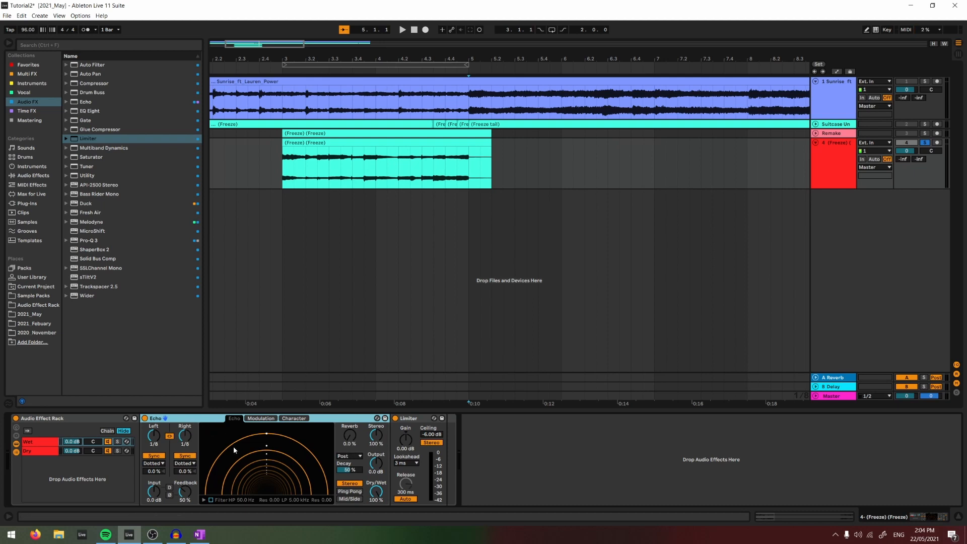
{"action": "left_click", "coordinate": [79, 443]}
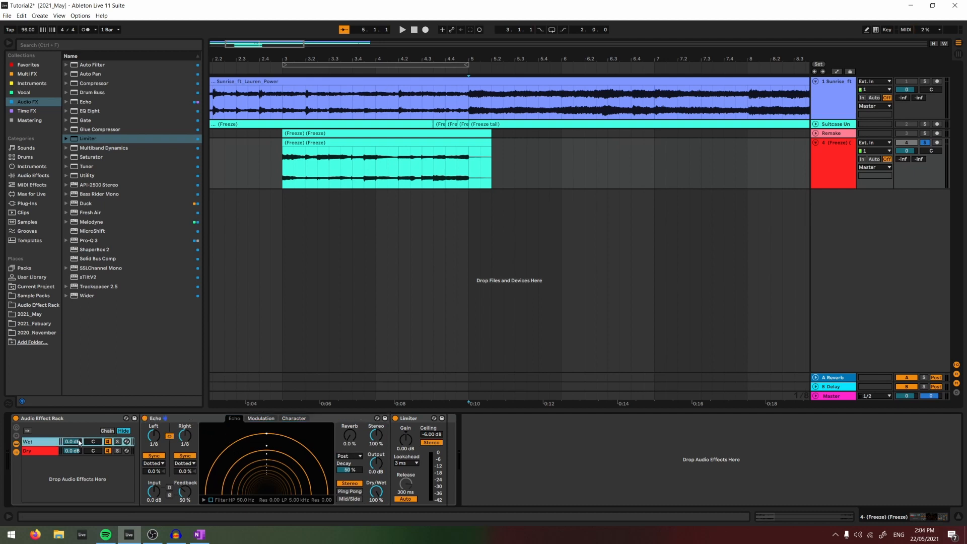
{"action": "left_click_drag", "start_coordinate": [186, 494], "coordinate": [185, 486]}
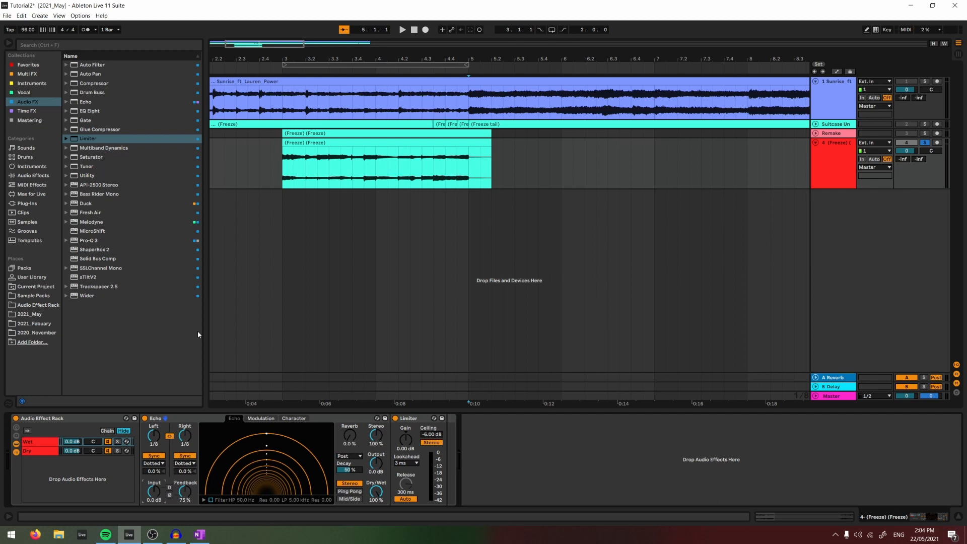
- Automate the Wet Echo's Input Gain to stay at -40 dB until 4.3.3 and ramp up to 0 dB at 4.4
{"action": "key", "text": "a"}
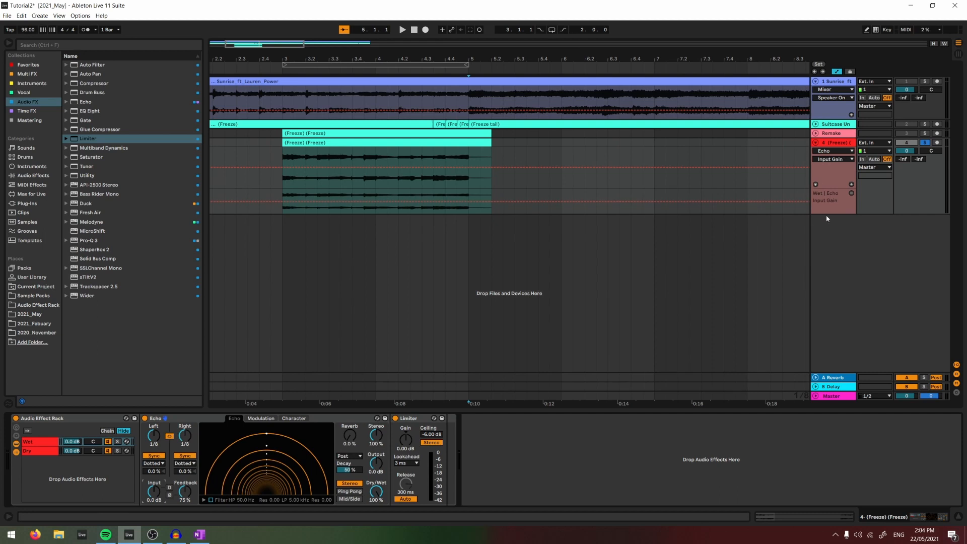
{"action": "left_click_drag", "start_coordinate": [826, 214], "coordinate": [825, 222]}
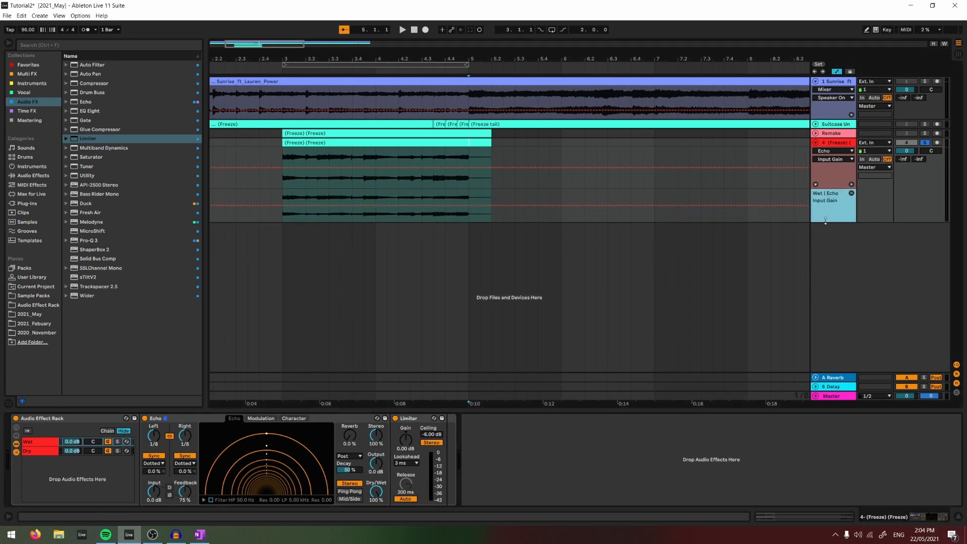
{"action": "left_click", "coordinate": [438, 198]}
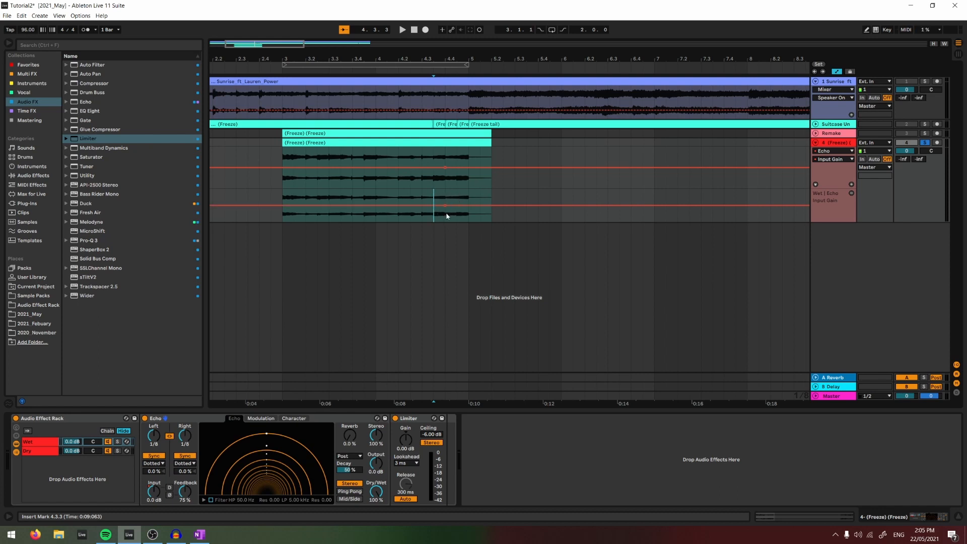
{"action": "left_click_drag", "start_coordinate": [434, 206], "coordinate": [434, 223]}
- Play the echo tail from 4.3.1 to audition the Wet Echo's input gain ramp
{"action": "left_click", "coordinate": [423, 210]}
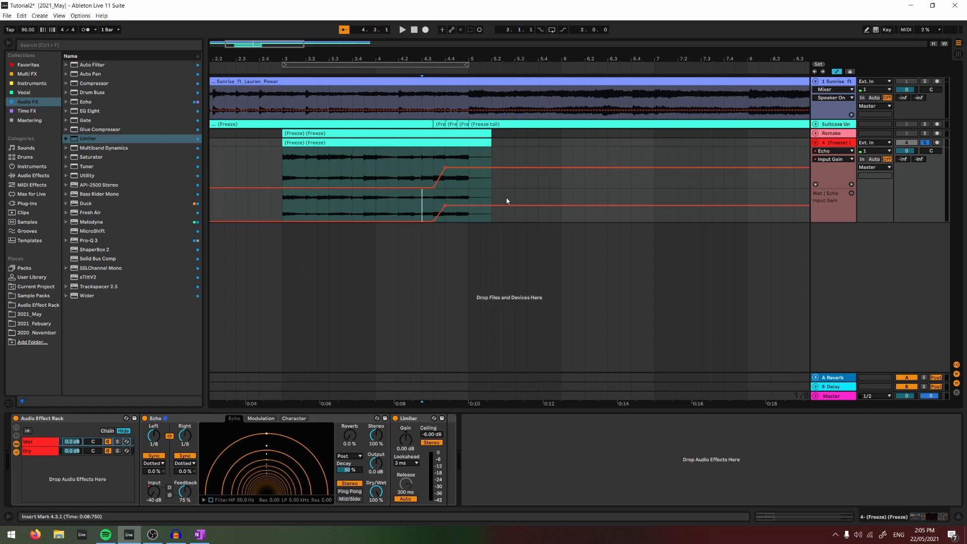
{"action": "key", "text": "space"}
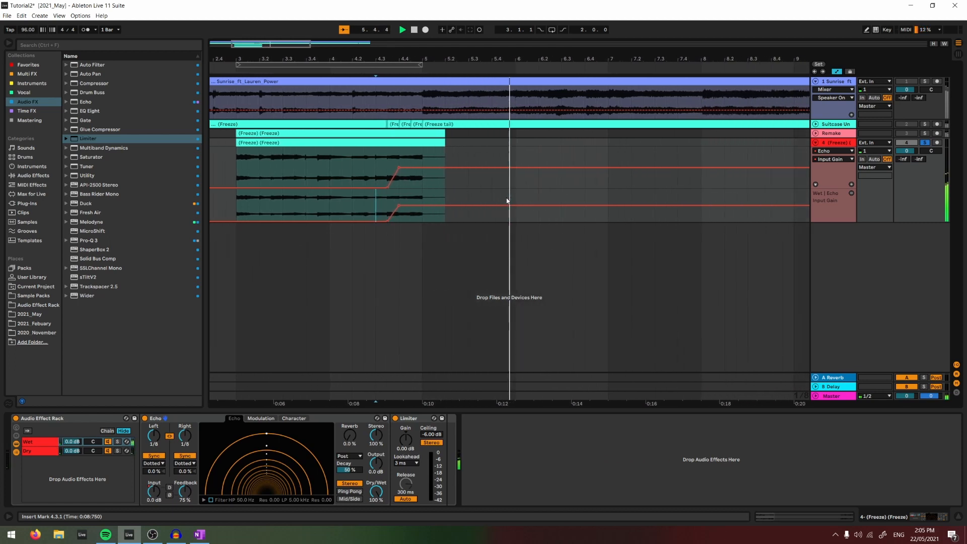
{"action": "key", "text": "space"}
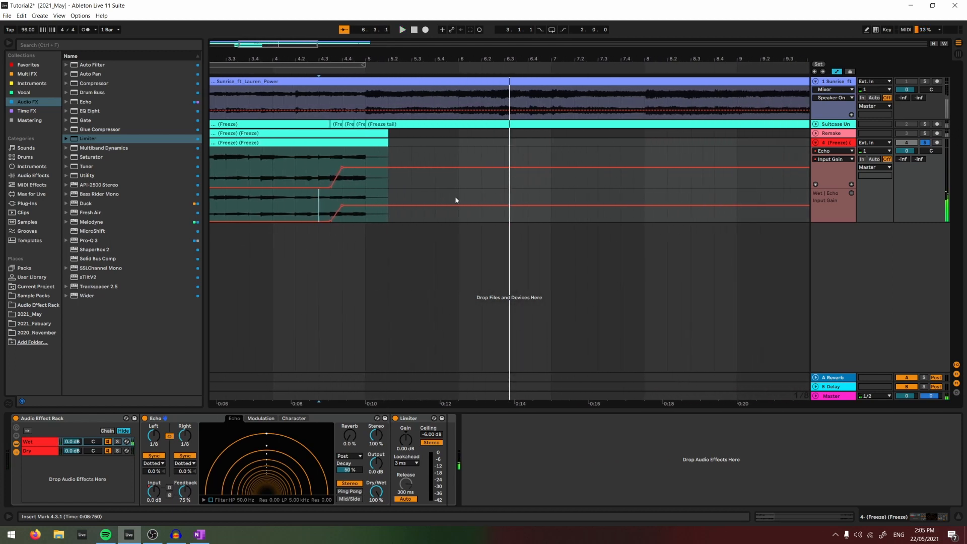
{"action": "left_click", "coordinate": [308, 206]}
{"action": "scroll", "coordinate": [309, 208], "scroll_direction": "left", "scroll_amount": 3}
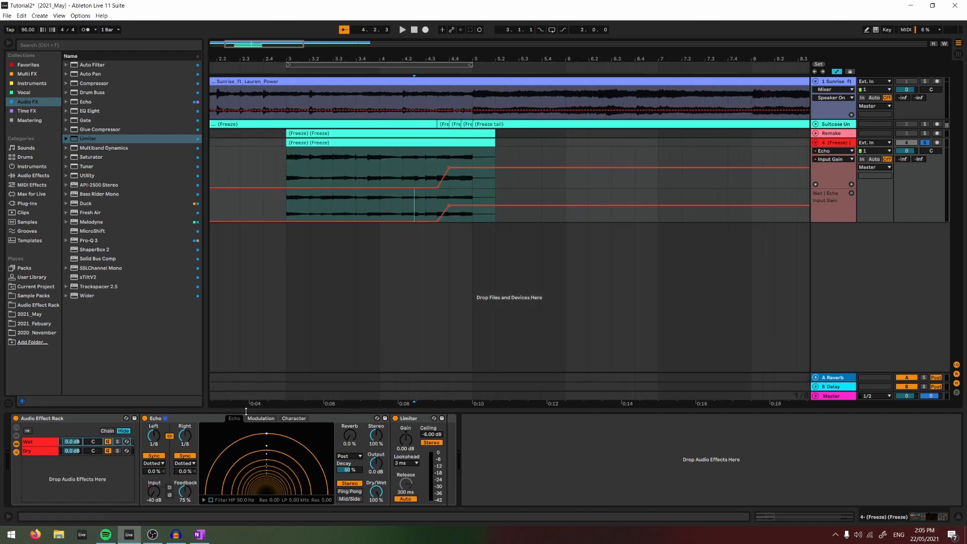
- Automate the Wet Echo's Feedback in its own lane to hold 75% until 4.3 and rise until about 5.3, and play it back
{"action": "left_click", "coordinate": [183, 491]}
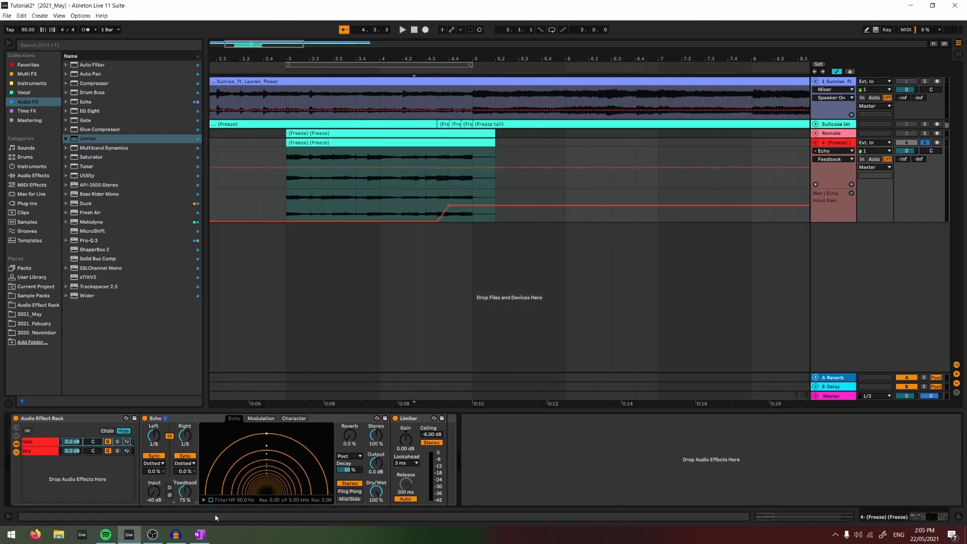
{"action": "left_click", "coordinate": [212, 318]}
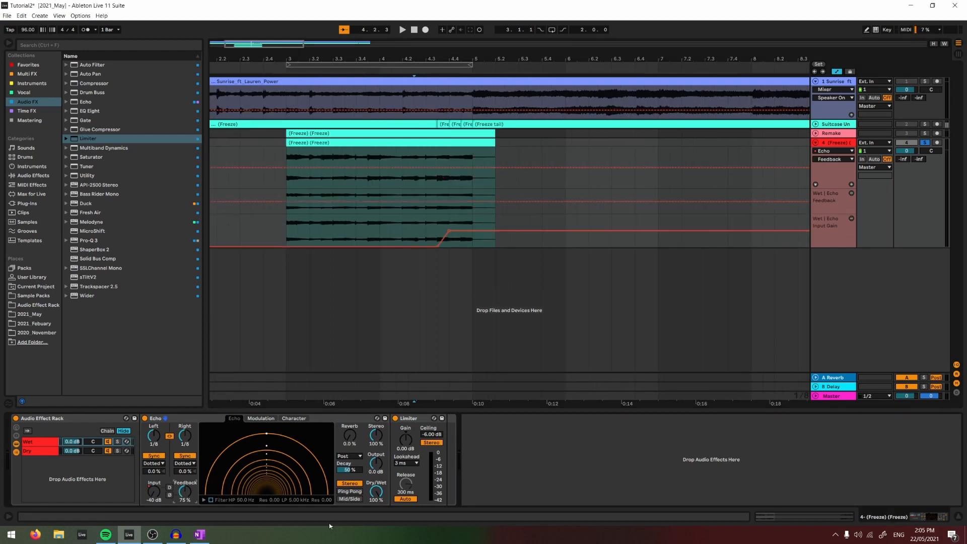
{"action": "left_click", "coordinate": [426, 201]}
{"action": "left_click_drag", "start_coordinate": [518, 201], "coordinate": [519, 194]}
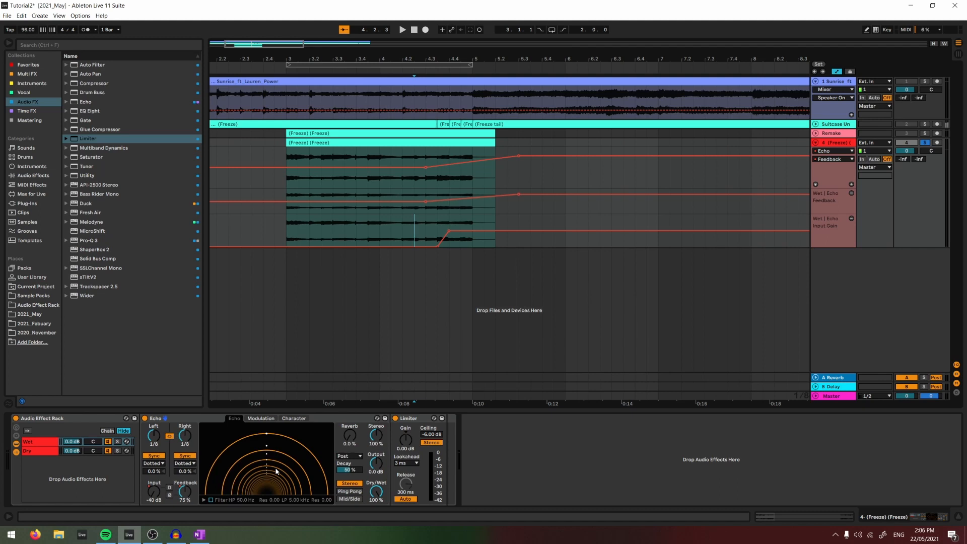
{"action": "left_click", "coordinate": [426, 224]}
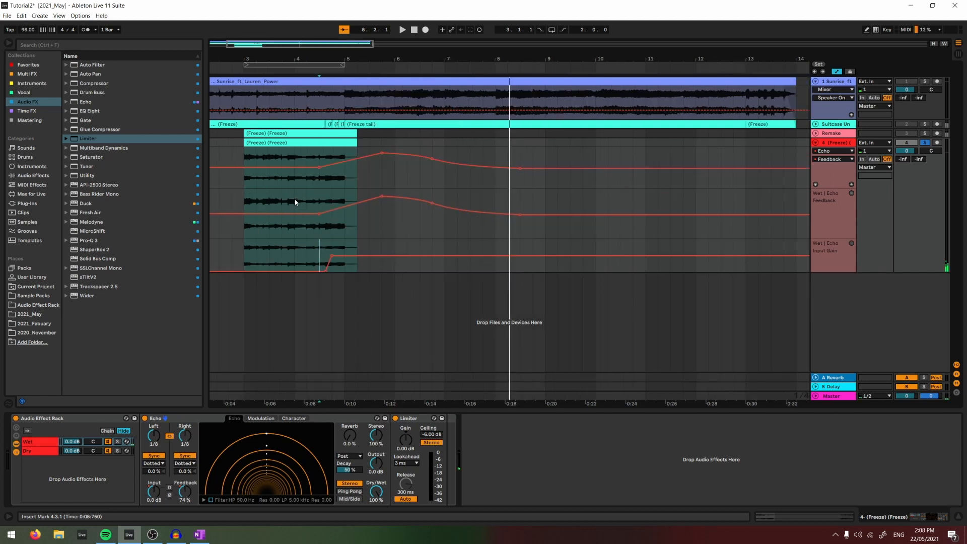
{"action": "key", "text": "space"}
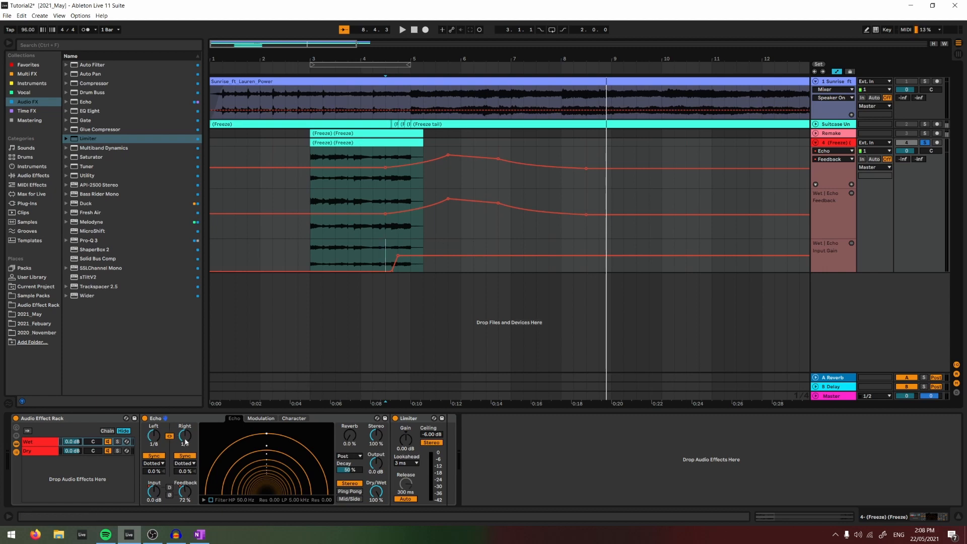
- Offset the Echo's right delay by 3.1% and set both linked delay times to 1/16 in Notes sync mode
{"action": "left_click_drag", "start_coordinate": [181, 476], "coordinate": [187, 474]}
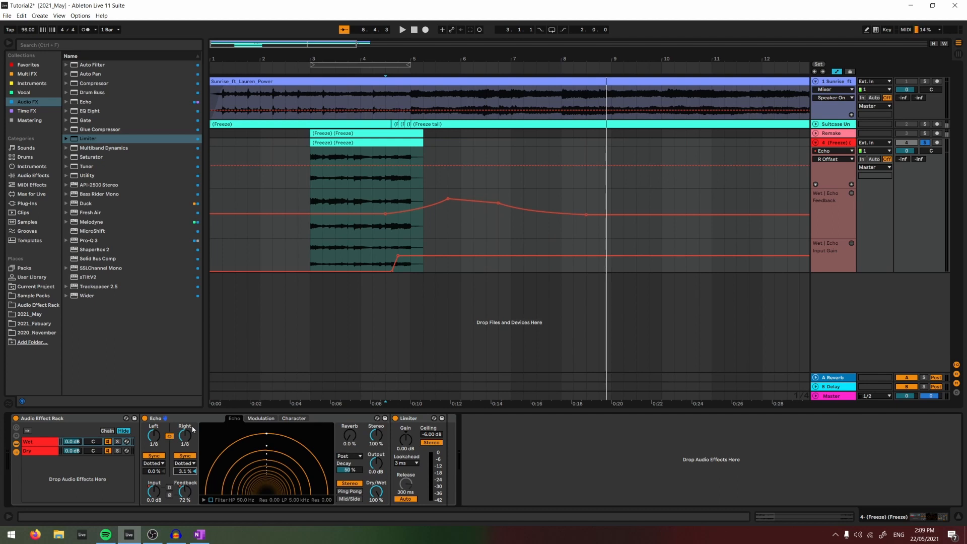
{"action": "left_click_drag", "start_coordinate": [189, 434], "coordinate": [191, 443]}
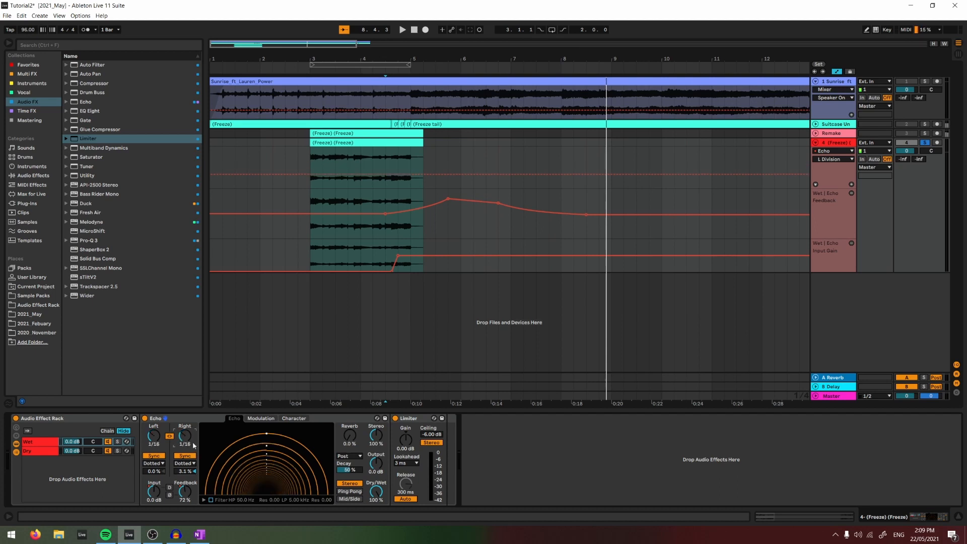
{"action": "left_click", "coordinate": [190, 463]}
{"action": "left_click", "coordinate": [190, 471]}
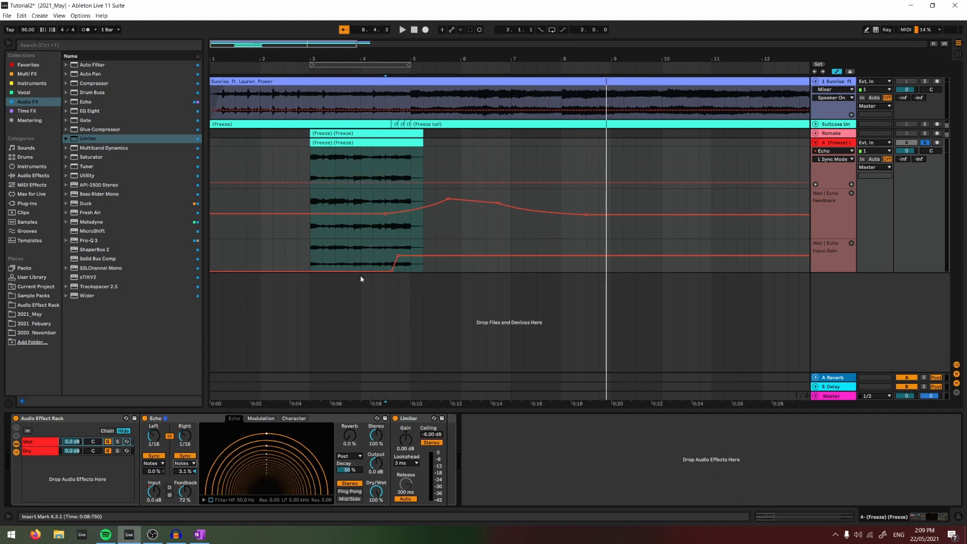
- Audition the echo tail and reset the Echo's right delay offset to 0.0%
{"action": "key", "text": "space"}
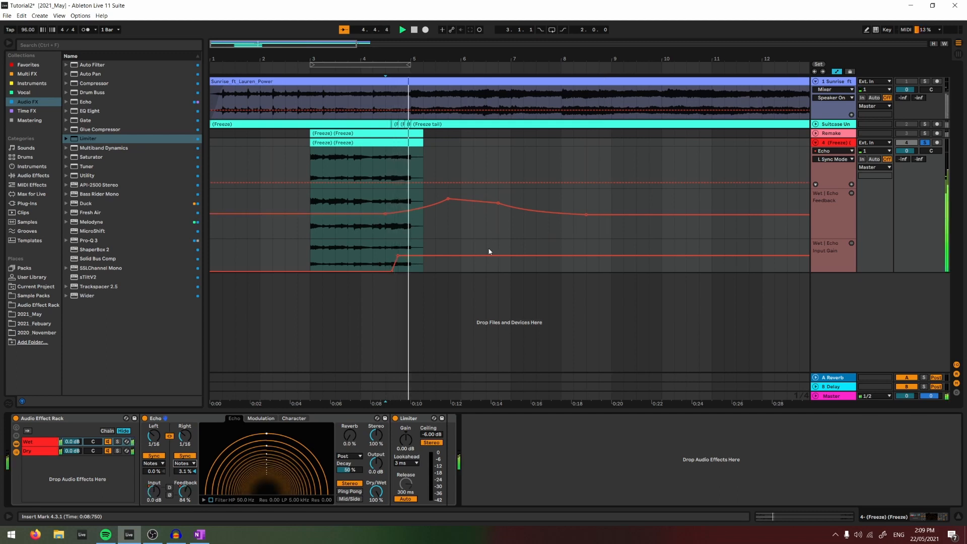
{"action": "double_click", "coordinate": [183, 472]}
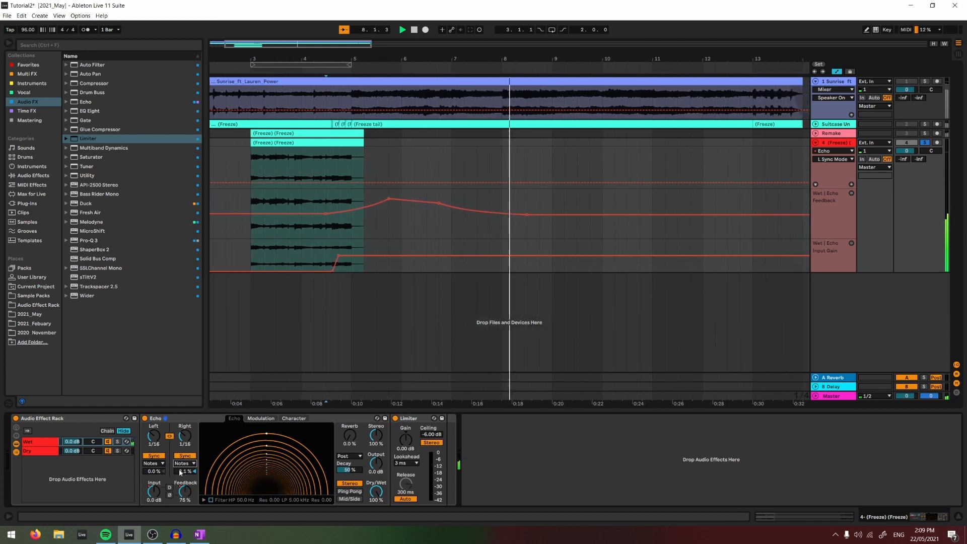
{"action": "key", "text": "space"}
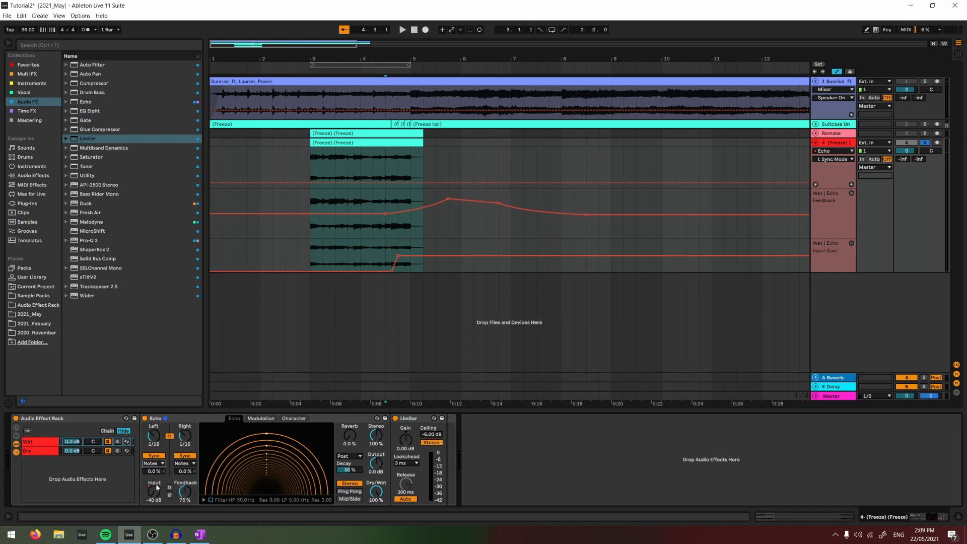
- Unlink the Echo's left and right delays, using 1/16 Dotted for the left and 1/16 Triplet for the right
{"action": "left_click", "coordinate": [156, 486]}
{"action": "left_click", "coordinate": [169, 437]}
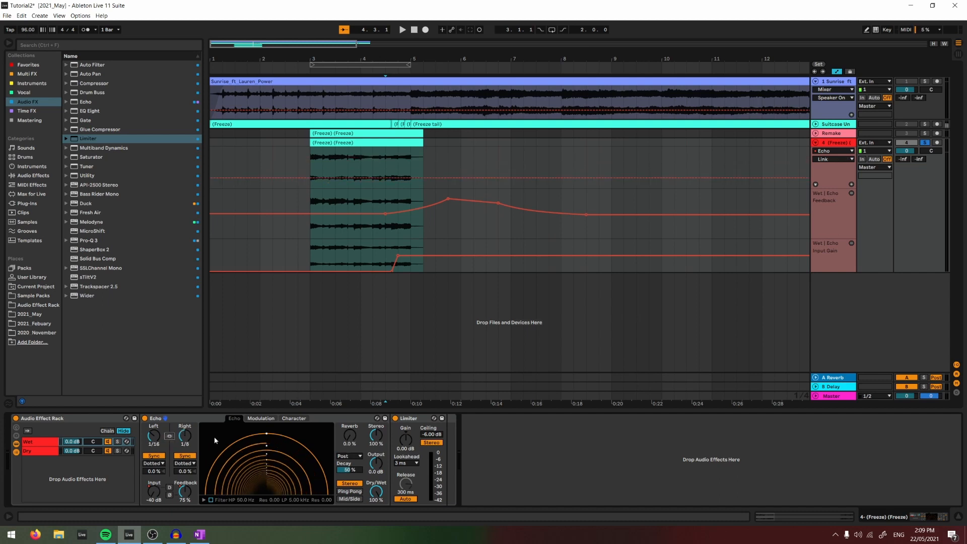
{"action": "left_click", "coordinate": [188, 464]}
{"action": "left_click", "coordinate": [187, 478]}
{"action": "left_click_drag", "start_coordinate": [186, 436], "coordinate": [187, 441]}
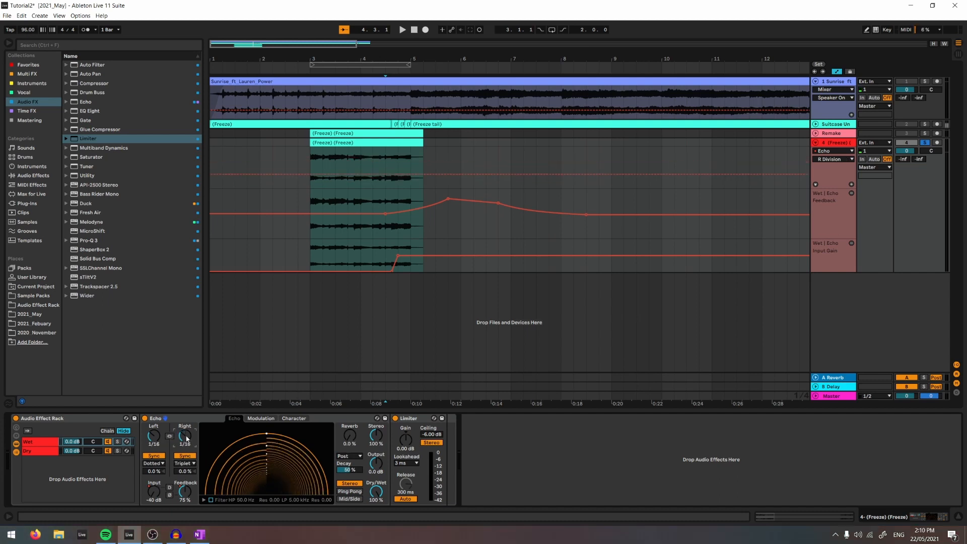
- Audition the echo tail with the unlinked delay times and return the insert marker to 4.3.1
{"action": "key", "text": "space"}
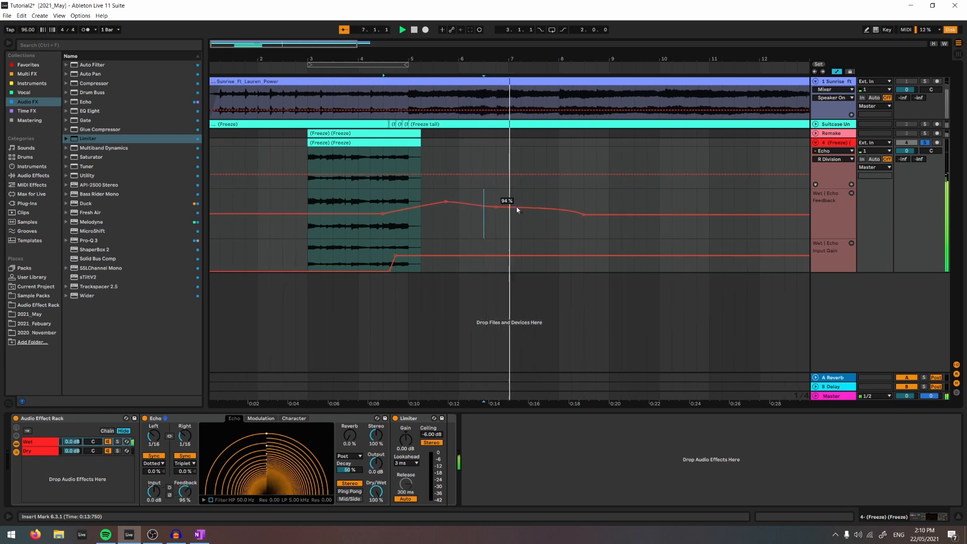
{"action": "key", "text": "space"}
{"action": "left_click", "coordinate": [374, 201]}
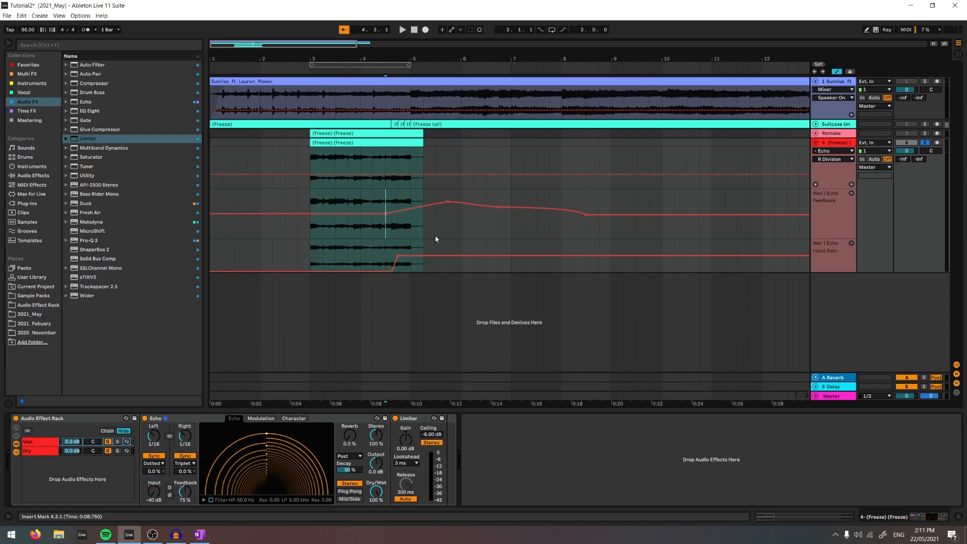
- Enable the Echo's filter and automate LP Freq from 20 kHz around 4.3 down to 4.55 kHz at bar 6 and back up in bar 8
{"action": "mouse_move", "coordinate": [447, 202]}
{"action": "left_click", "coordinate": [211, 500]}
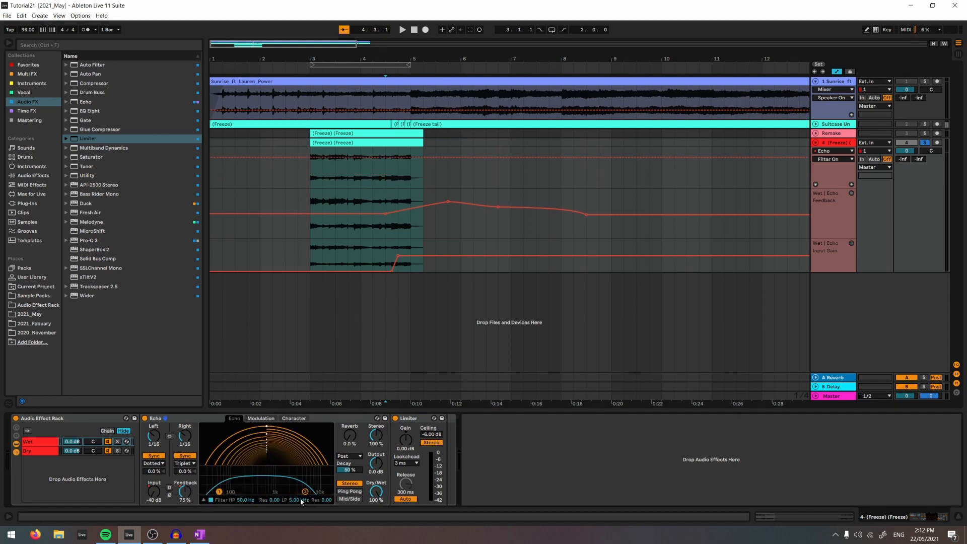
{"action": "left_click_drag", "start_coordinate": [304, 492], "coordinate": [330, 492]}
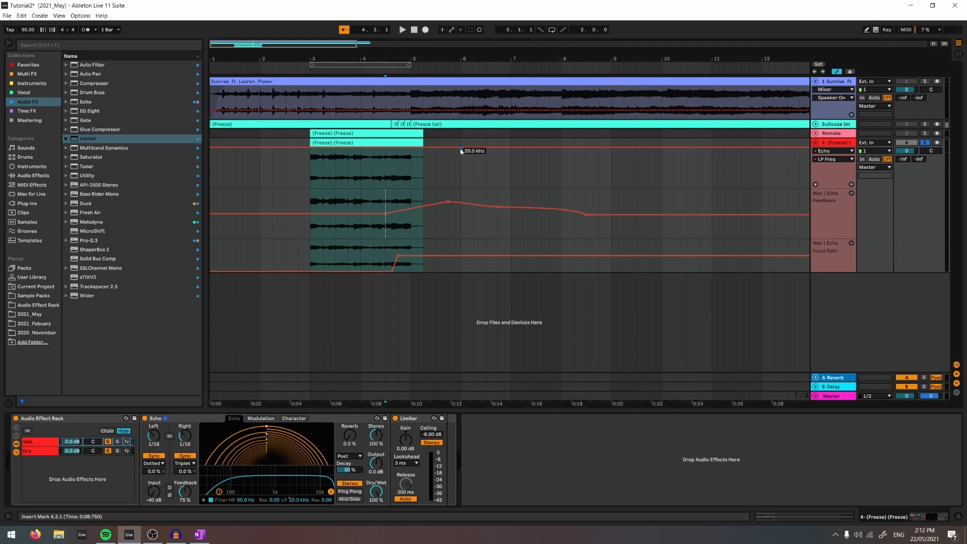
{"action": "left_click_drag", "start_coordinate": [460, 147], "coordinate": [460, 155]}
{"action": "key", "text": "space"}
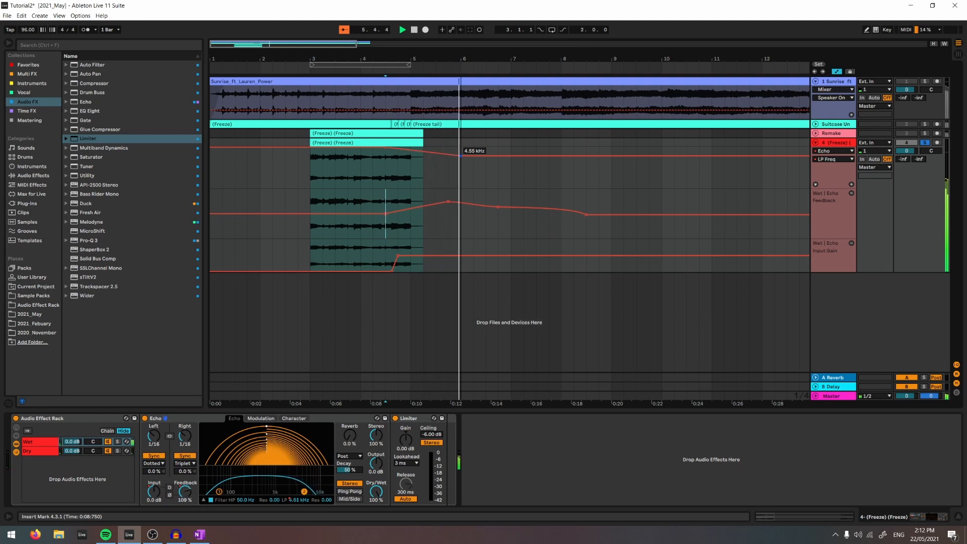
{"action": "left_click_drag", "start_coordinate": [582, 155], "coordinate": [582, 147]}
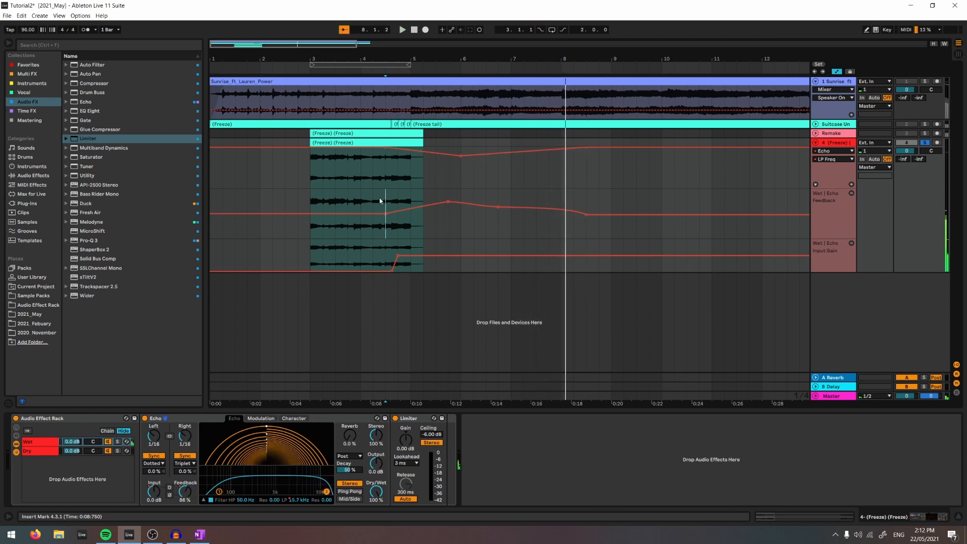
{"action": "key", "text": "space"}
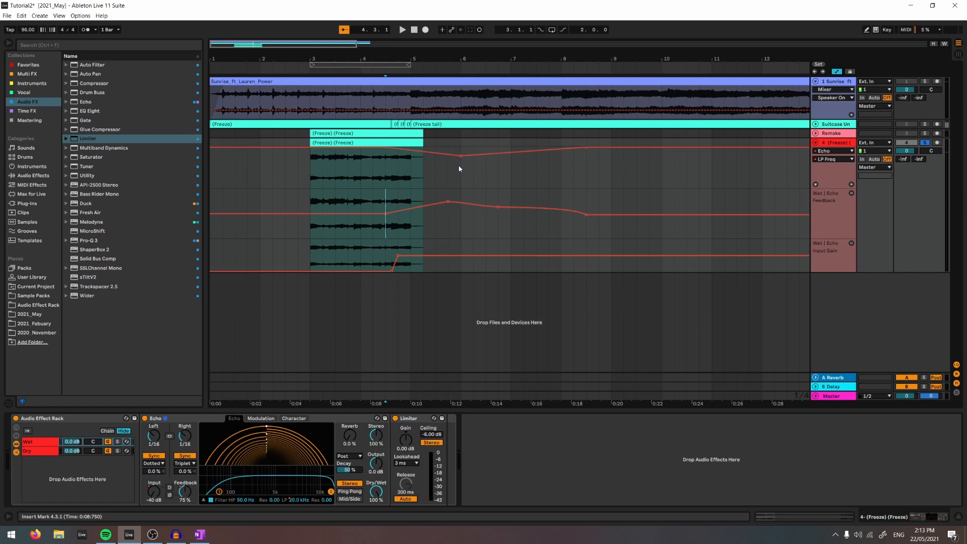
- Automate the Echo's LP Res to curve up to a peak at bar 7 and fall to 0.09 in bar 8, and play it back
{"action": "left_click", "coordinate": [326, 500]}
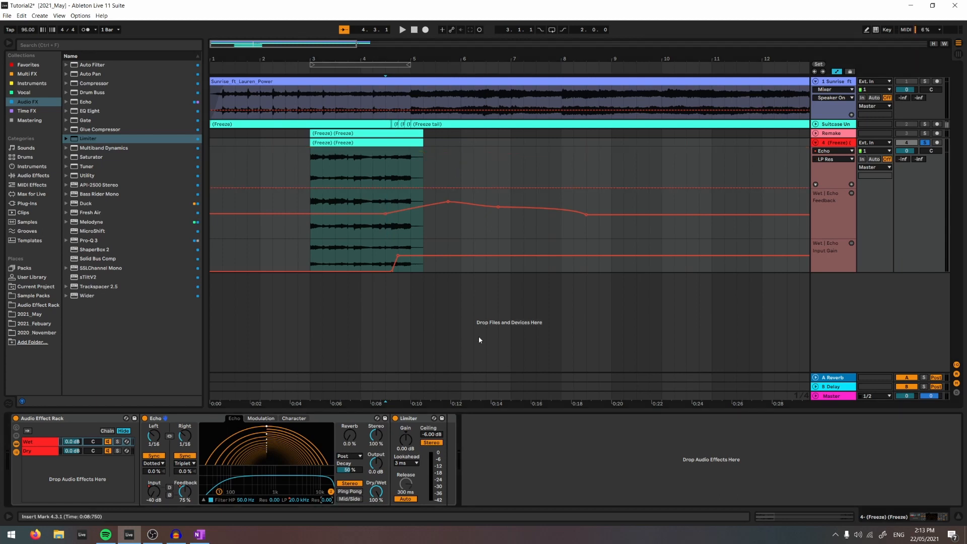
{"action": "left_click", "coordinate": [398, 188]}
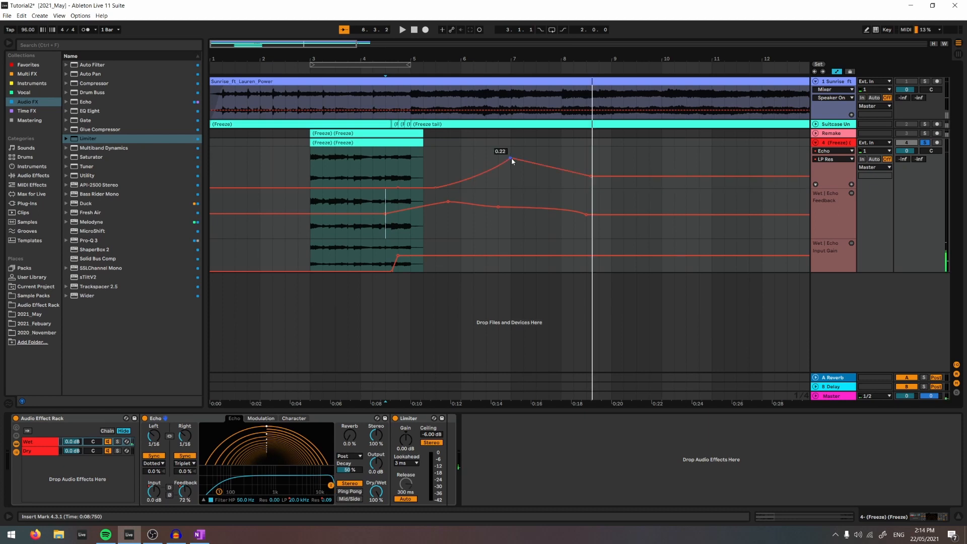
{"action": "left_click_drag", "start_coordinate": [511, 158], "coordinate": [510, 161]}
{"action": "key", "text": "space"}
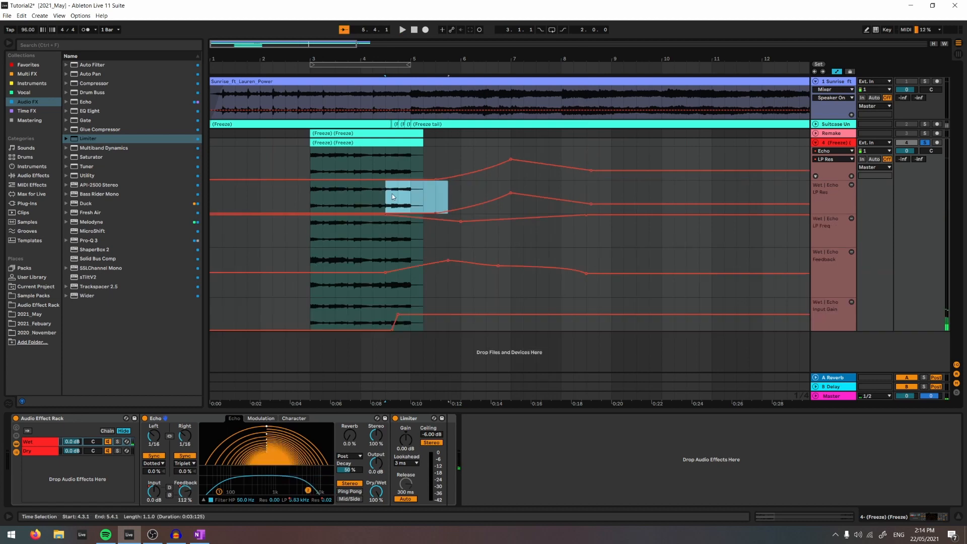
- Adjust the end of the LP Res decline to 0.07 at 8.3.1 and audition the tail from 4.3.1
{"action": "left_click_drag", "start_coordinate": [392, 193], "coordinate": [633, 194]}
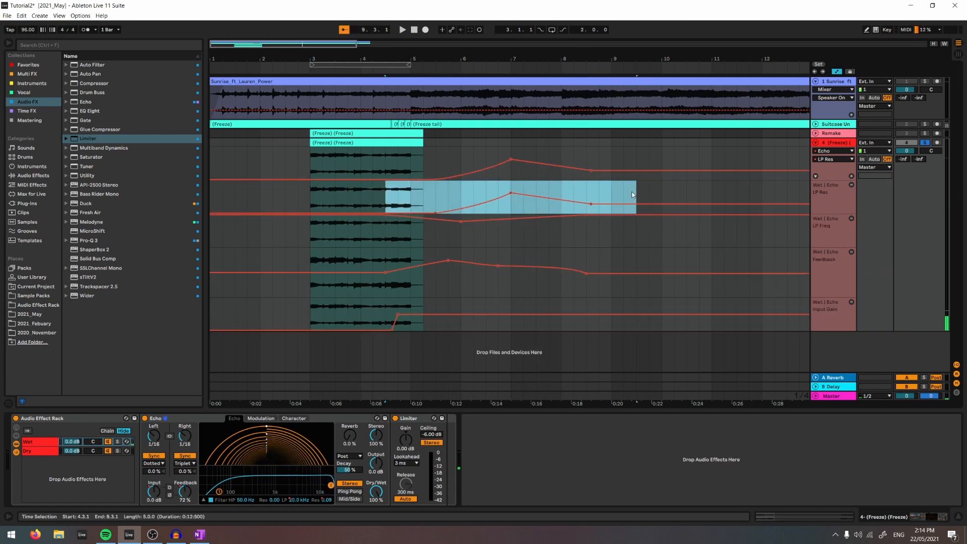
{"action": "left_click", "coordinate": [434, 194]}
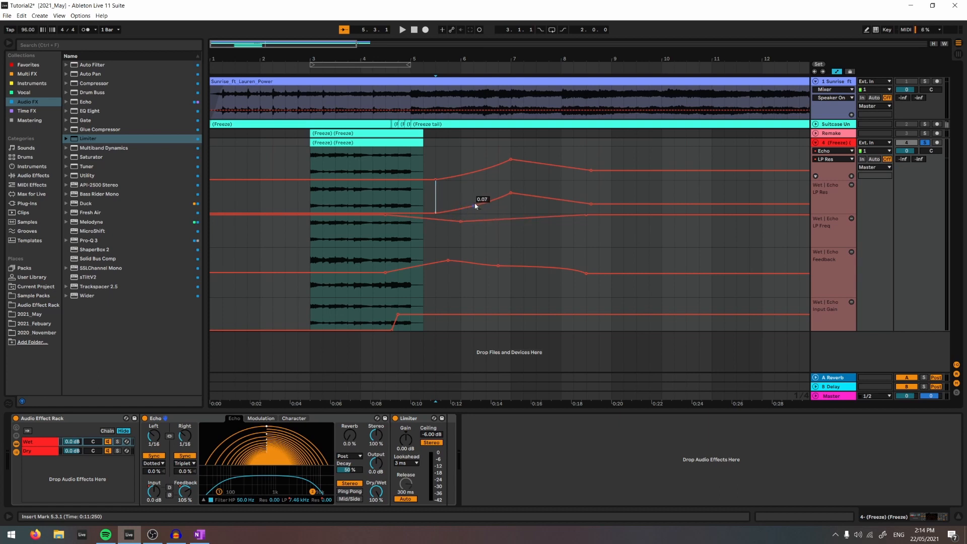
{"action": "left_click", "coordinate": [512, 191]}
{"action": "left_click", "coordinate": [586, 206]}
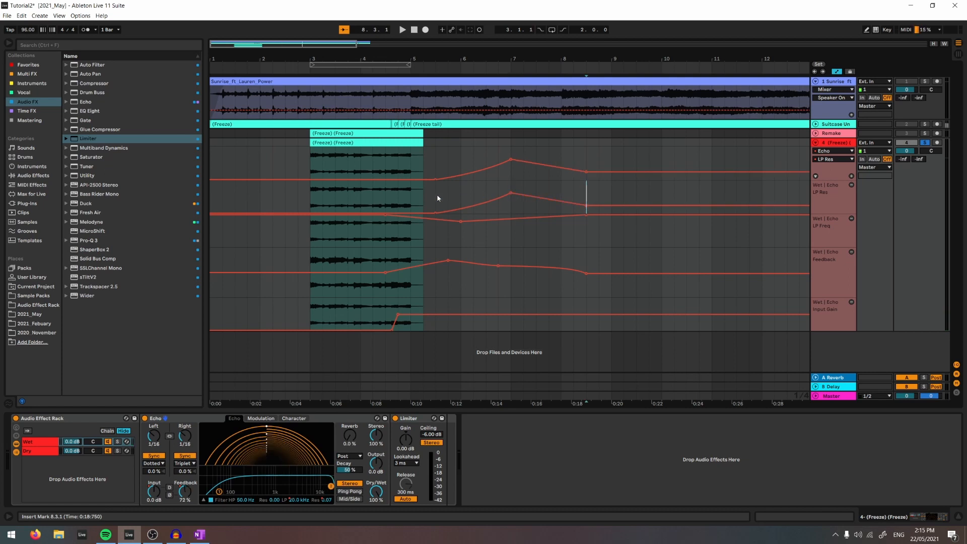
{"action": "left_click", "coordinate": [380, 197]}
{"action": "key", "text": "space"}
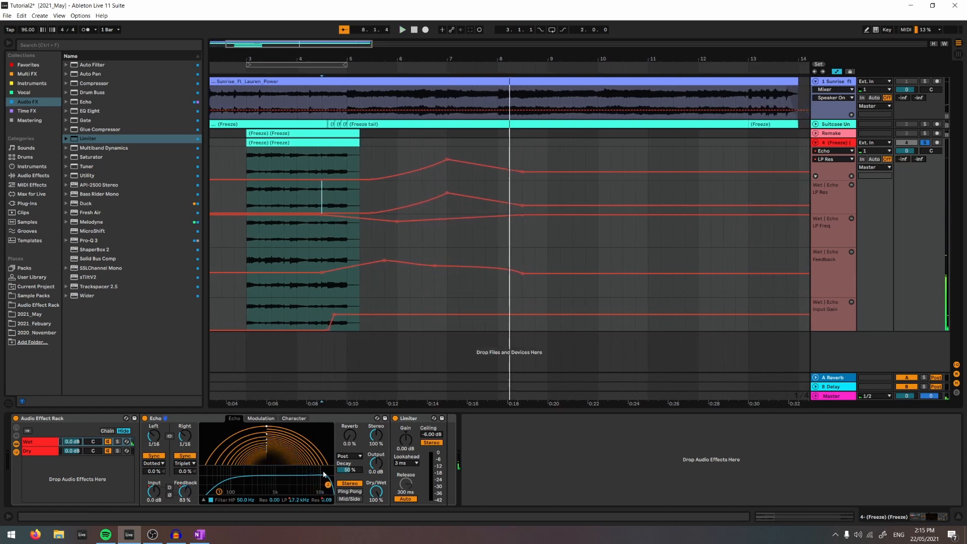
- Automate the Echo's HP Freq from 50 Hz early in bar 6 up to 477 Hz late in bar 7 and back down by bar 9
{"action": "left_click", "coordinate": [245, 502]}
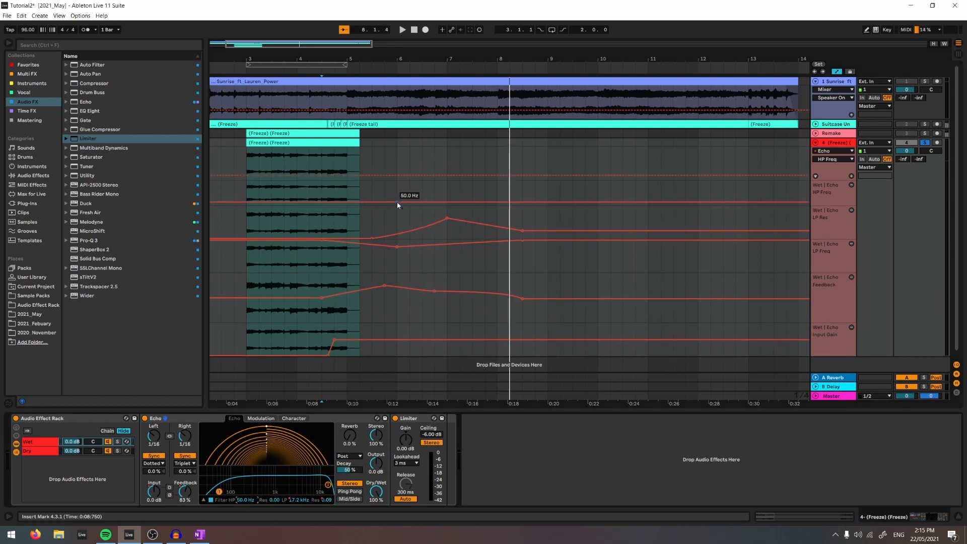
{"action": "left_click", "coordinate": [409, 202]}
{"action": "left_click_drag", "start_coordinate": [488, 203], "coordinate": [485, 196]}
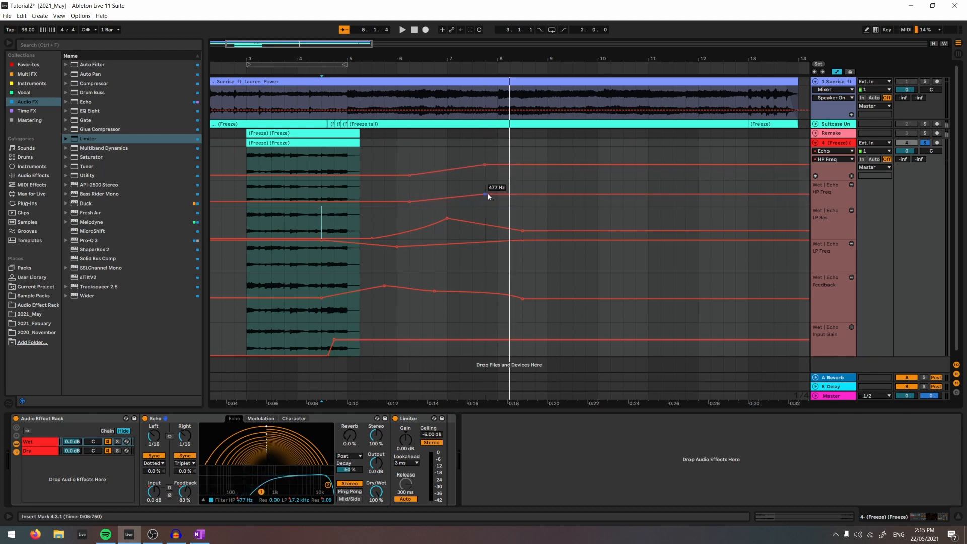
{"action": "left_click_drag", "start_coordinate": [547, 196], "coordinate": [547, 204]}
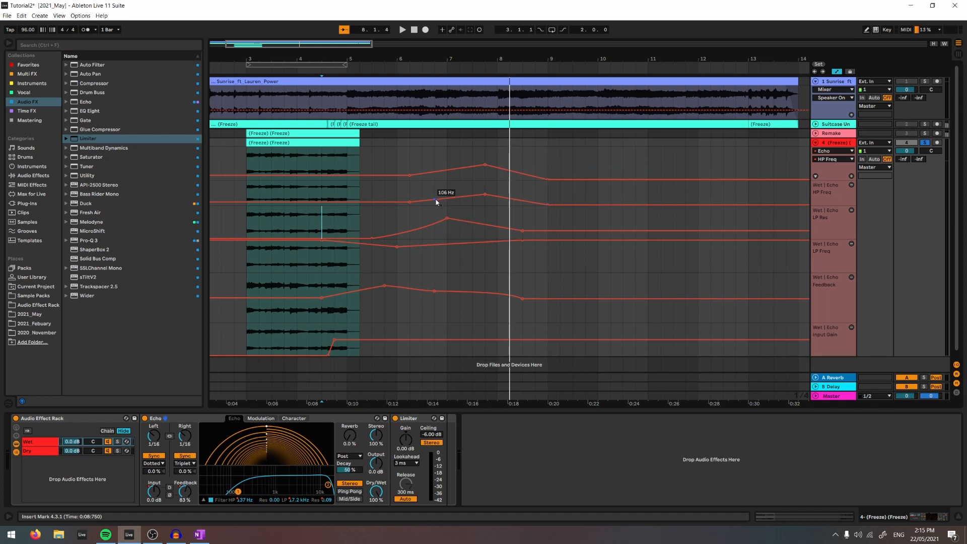
- Show the Echo's HP Res in its own automation lane and play back the tail
{"action": "left_click", "coordinate": [271, 500]}
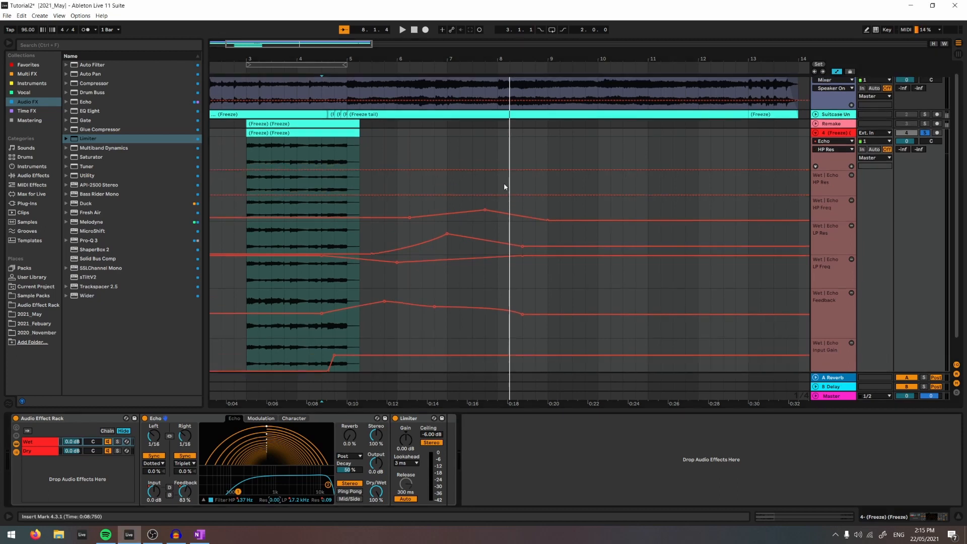
{"action": "key", "text": "space"}
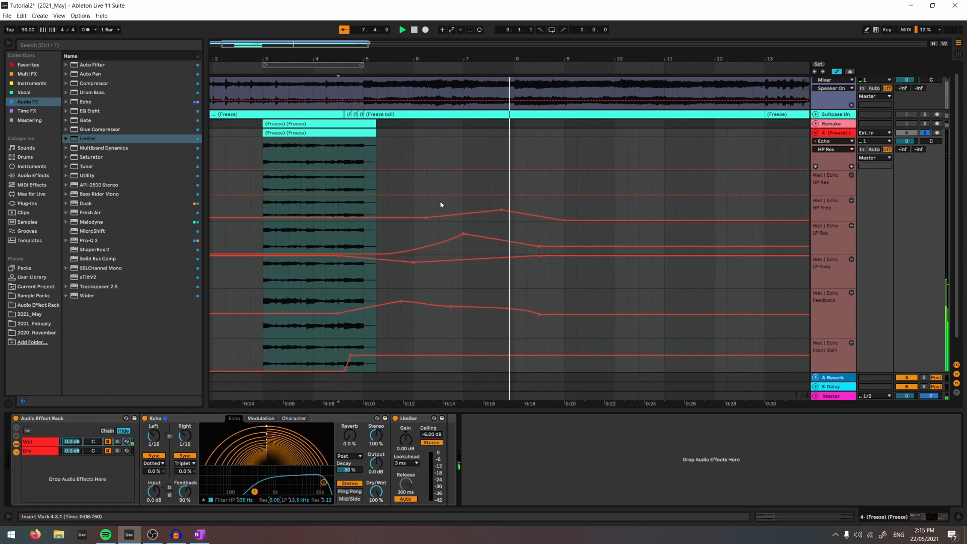
- Shape the Echo's HP Res automation to curve up to a peak in bar 7 and fall to 0.00 at bar 9, then audition it
{"action": "key", "text": "space"}
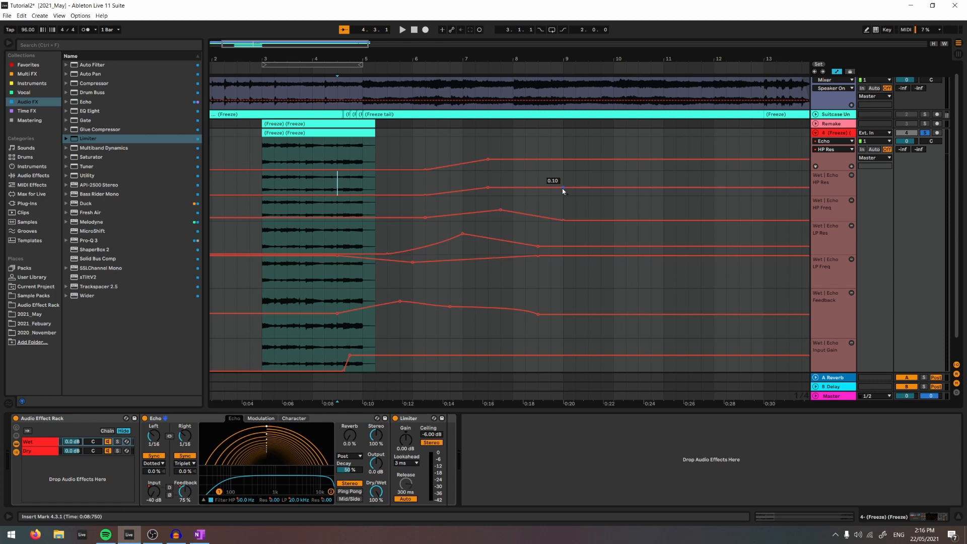
{"action": "left_click_drag", "start_coordinate": [562, 191], "coordinate": [562, 199]}
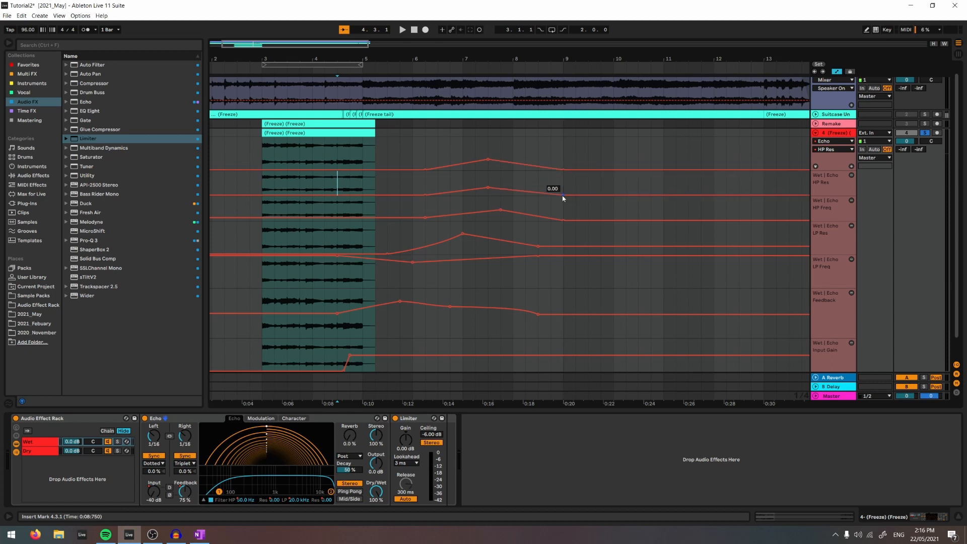
{"action": "scroll", "coordinate": [378, 177], "scroll_direction": "left", "scroll_amount": 2}
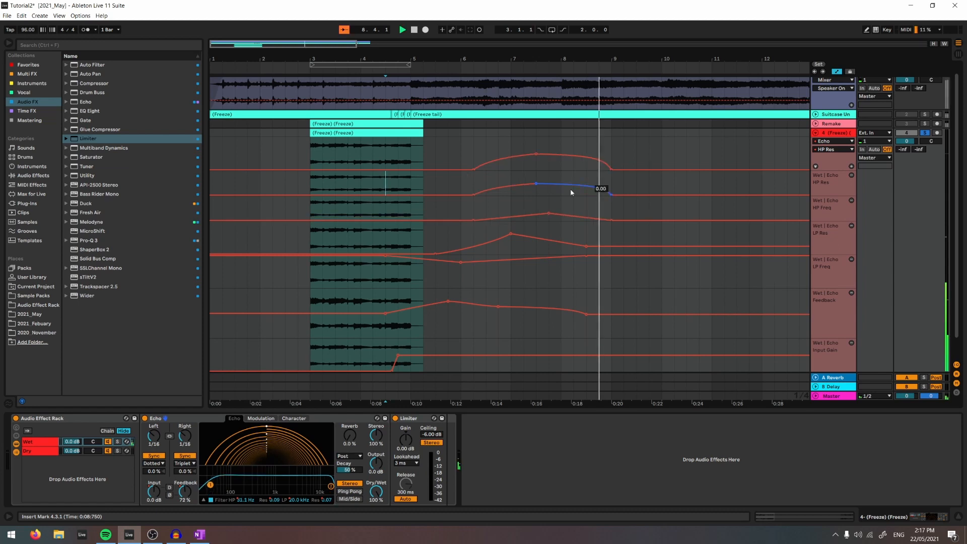
{"action": "key", "text": "space"}
{"action": "key", "text": "space"}
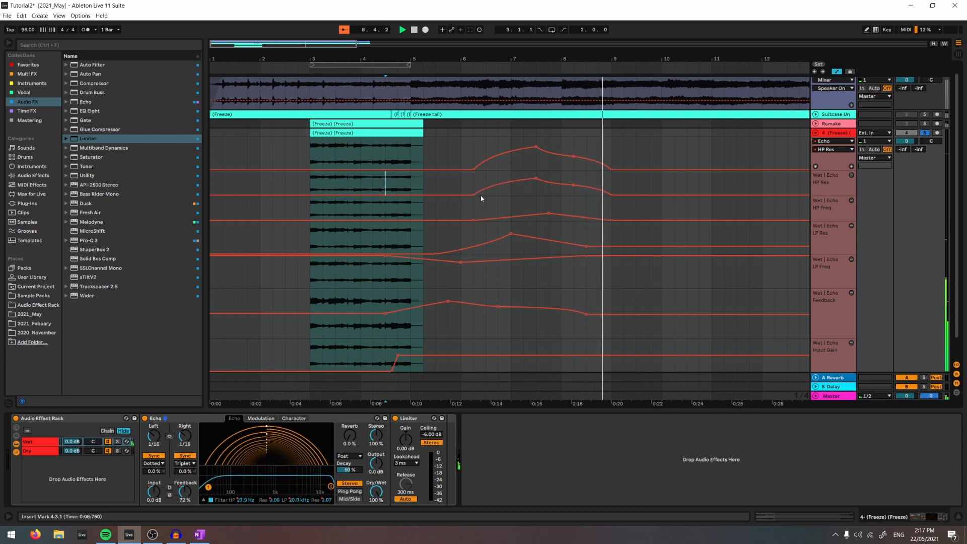
{"action": "key", "text": "space"}
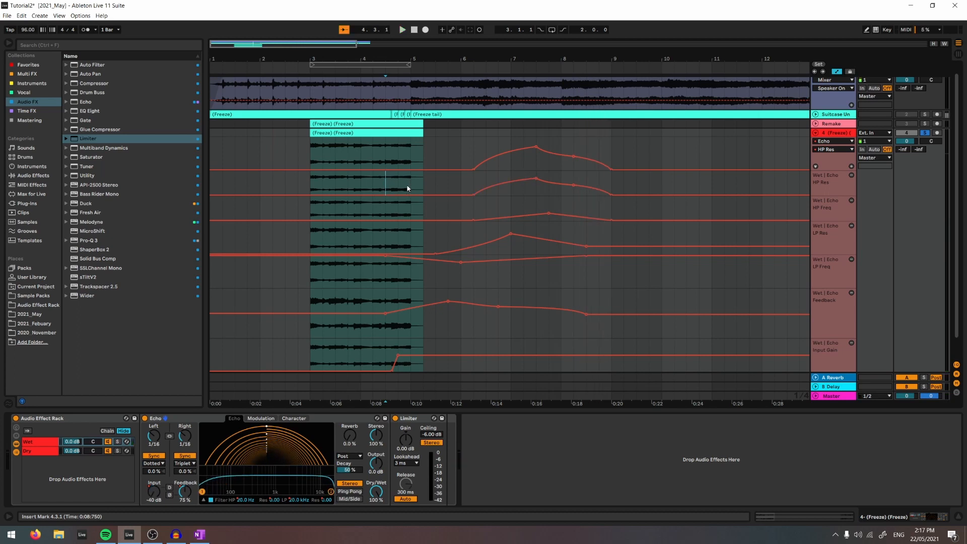
- Automate the Wet chain's volume in its own lane to rise from -inf to 0.0 dB at bar 5 and drop back to silence after bar 9
{"action": "left_click", "coordinate": [70, 442]}
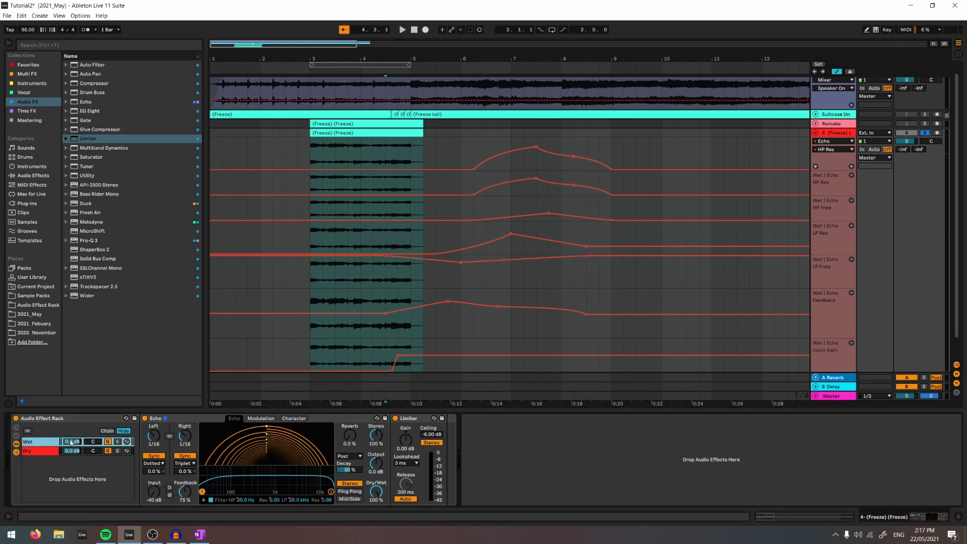
{"action": "left_click", "coordinate": [71, 442]}
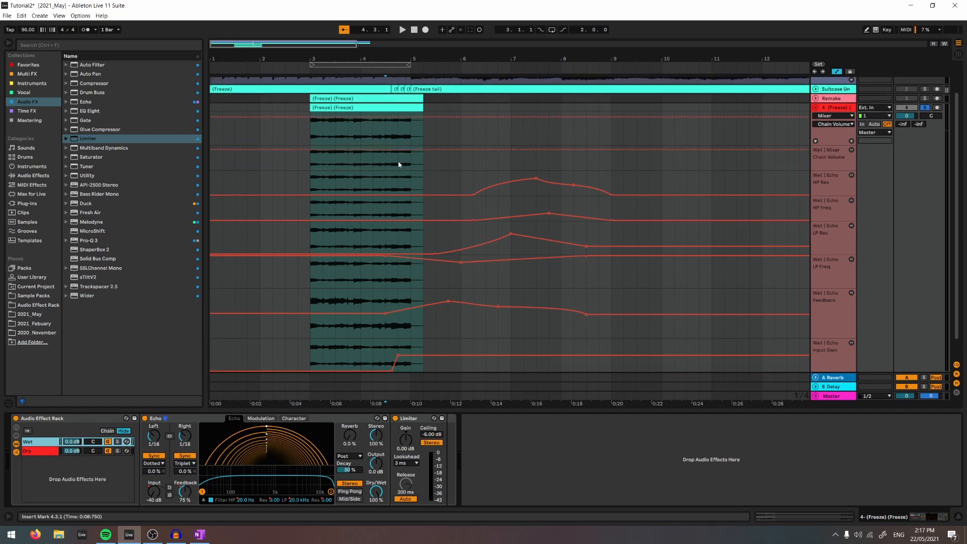
{"action": "left_click", "coordinate": [409, 151]}
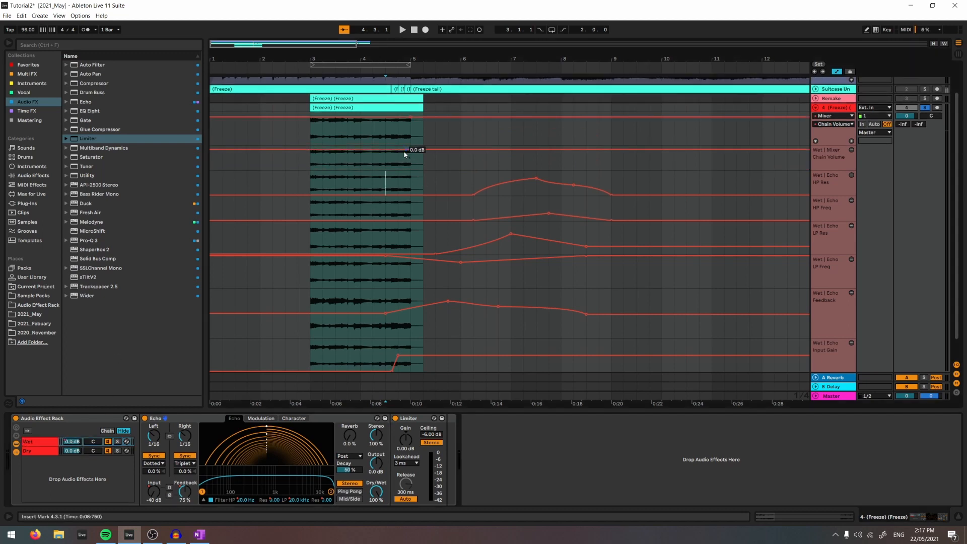
{"action": "left_click_drag", "start_coordinate": [401, 151], "coordinate": [400, 170]}
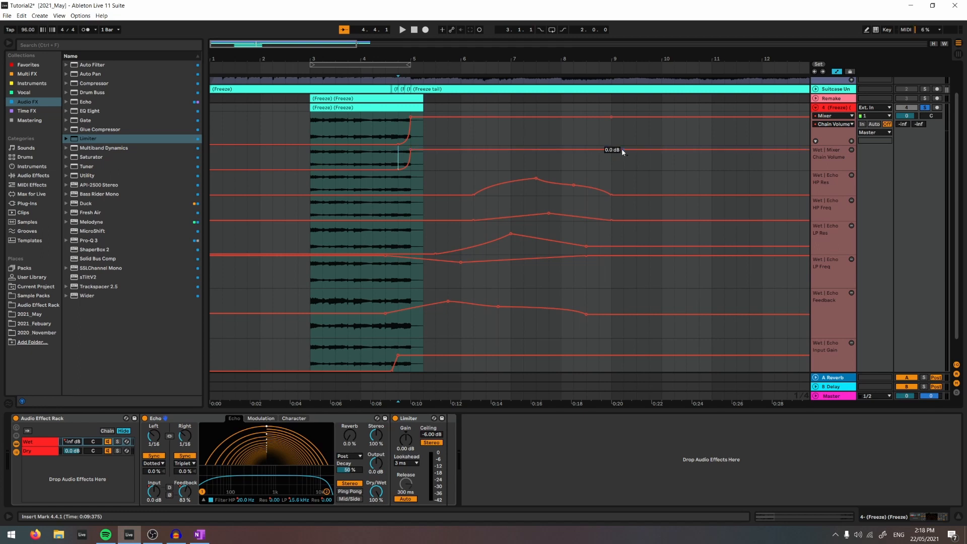
{"action": "left_click_drag", "start_coordinate": [622, 150], "coordinate": [622, 170]}
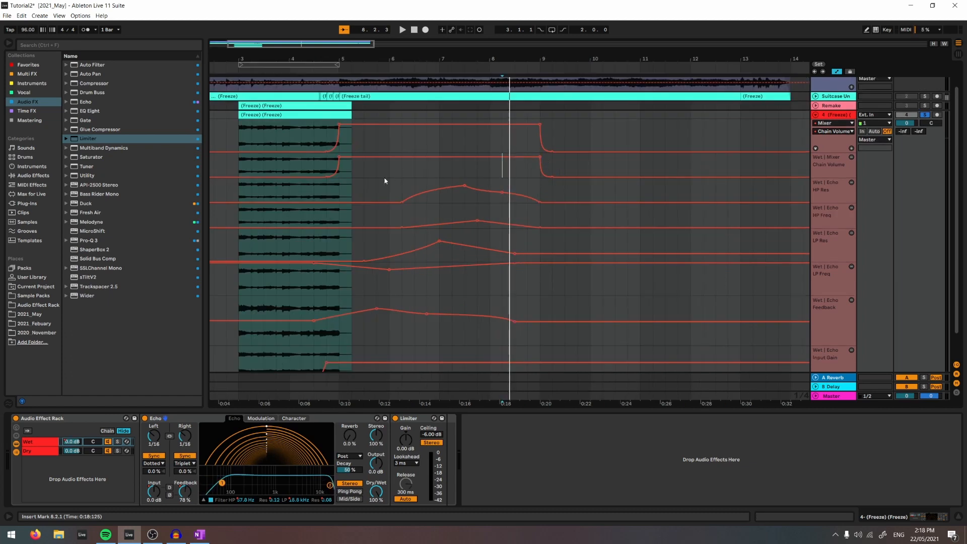
- Add a gentle dip at bar 7 to the Wet chain volume between its two 0.0 dB ends
{"action": "left_click", "coordinate": [327, 169]}
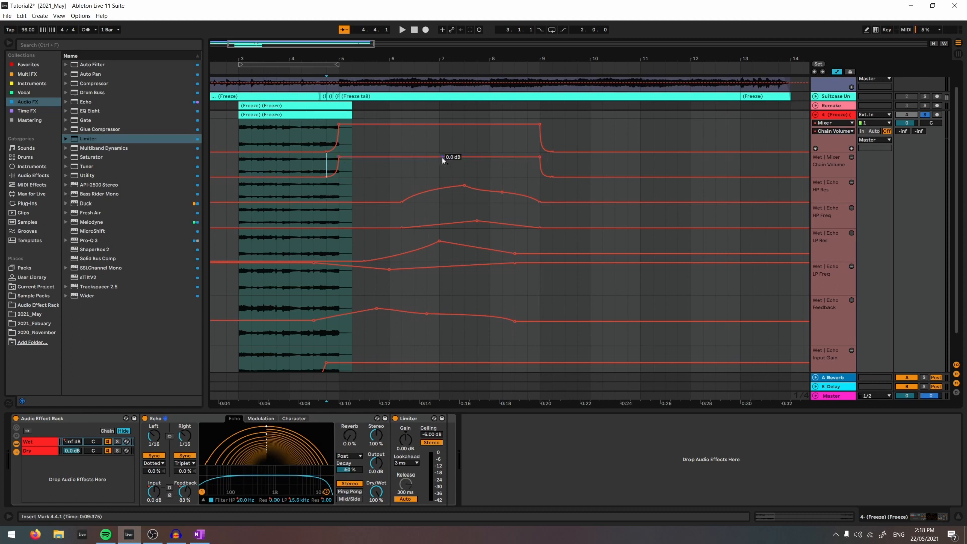
{"action": "left_click_drag", "start_coordinate": [440, 157], "coordinate": [439, 164]}
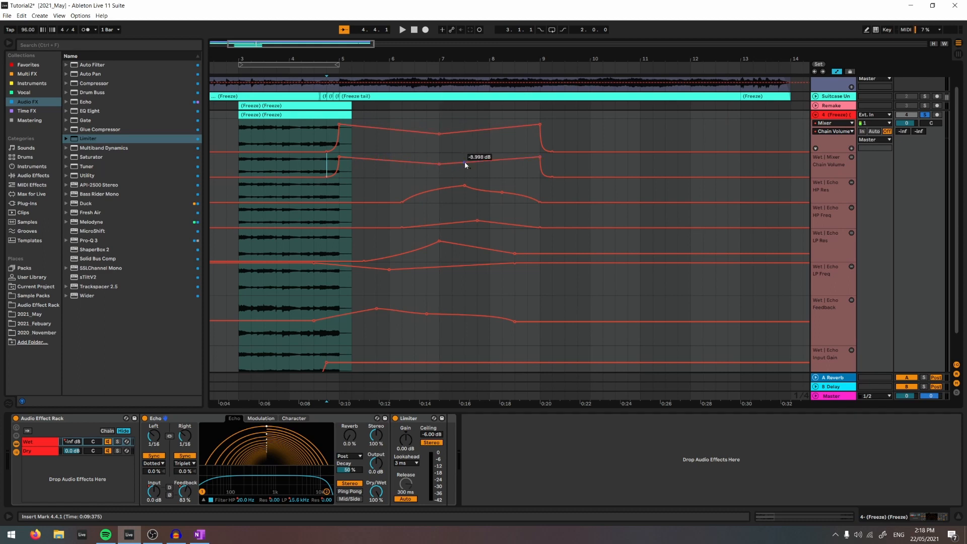
{"action": "left_click", "coordinate": [531, 159]}
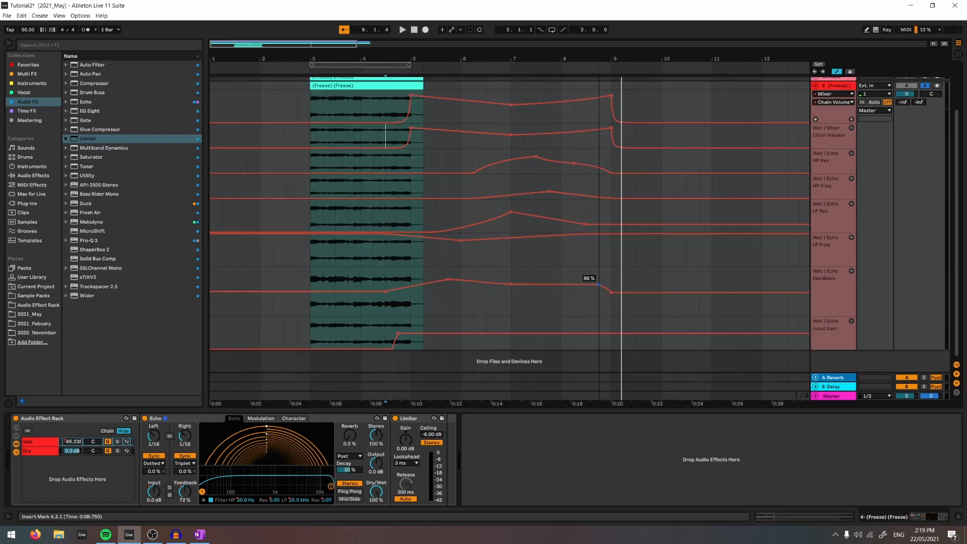
- Hold the Echo's Feedback near 96 % until 8.4.1, make it fall steeply to 9.3.1, and audition the tail
{"action": "key", "text": "space"}
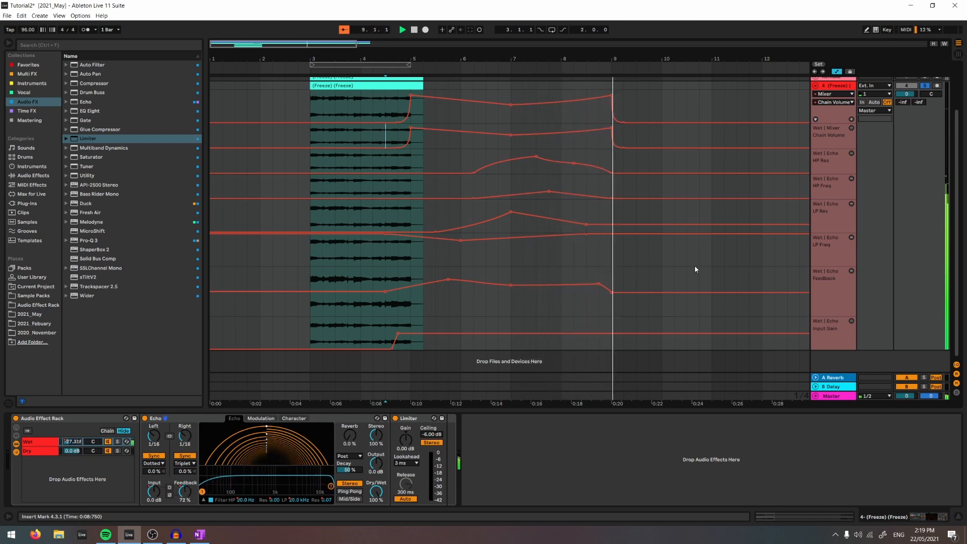
{"action": "scroll", "coordinate": [716, 271], "scroll_direction": "up", "scroll_amount": 1}
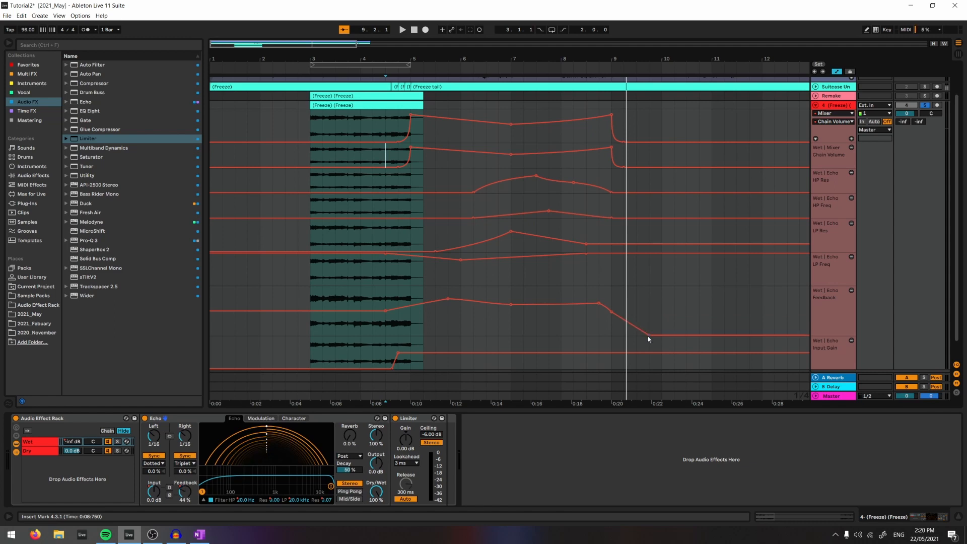
{"action": "left_click", "coordinate": [648, 336]}
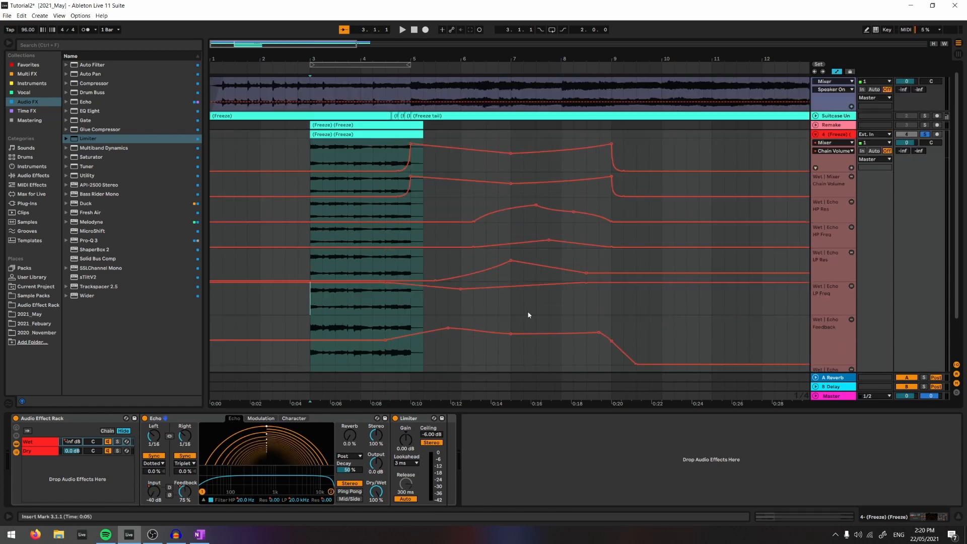
{"action": "scroll", "coordinate": [528, 315], "scroll_direction": "down", "scroll_amount": 1}
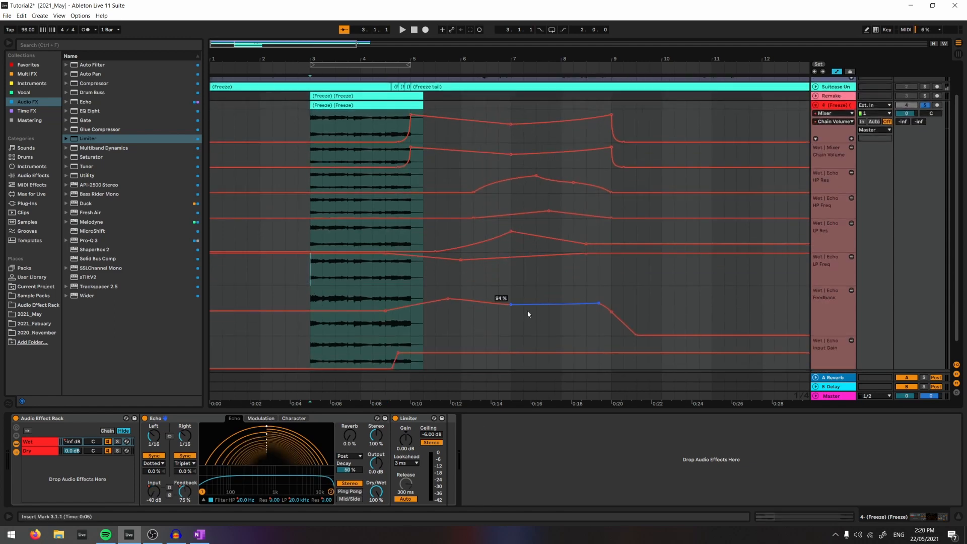
- Check the Echo's left delay division and turn off Repitch in its Character settings
{"action": "left_click", "coordinate": [153, 443]}
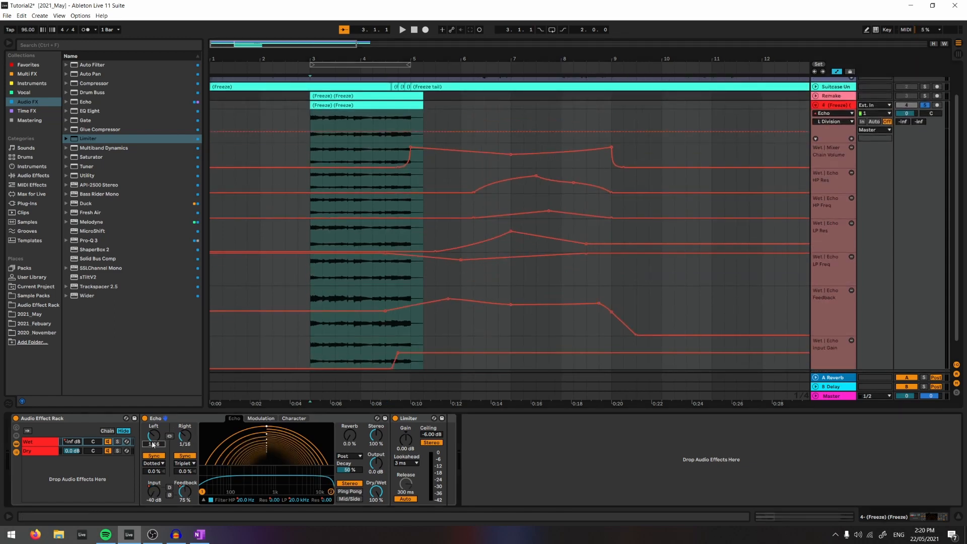
{"action": "left_click", "coordinate": [302, 418]}
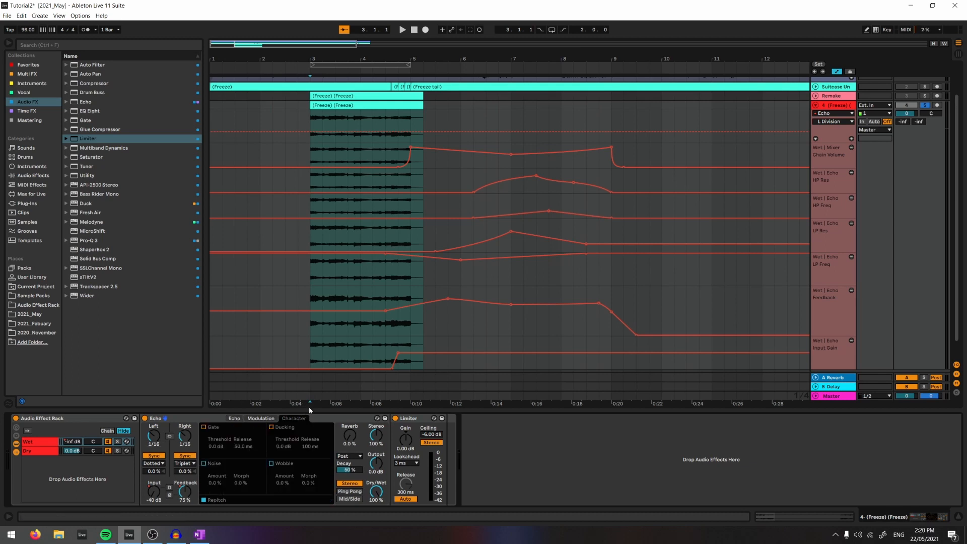
{"action": "left_click", "coordinate": [204, 500]}
{"action": "left_click", "coordinate": [235, 418]}
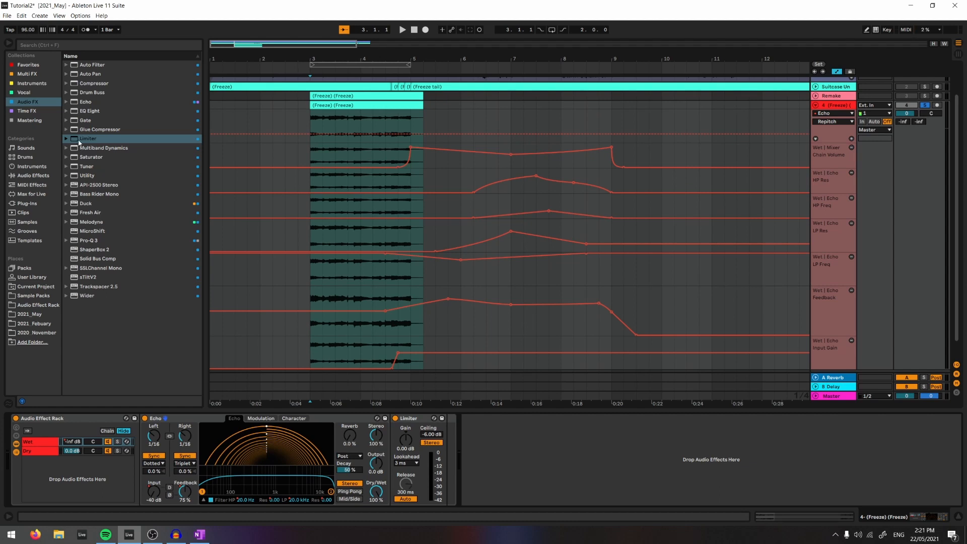
- Add Hybrid Reverb's Small Dark Room preset after the rack, insert MetaFlanger Stereo before it, and audition the flanger
{"action": "left_click", "coordinate": [28, 111]}
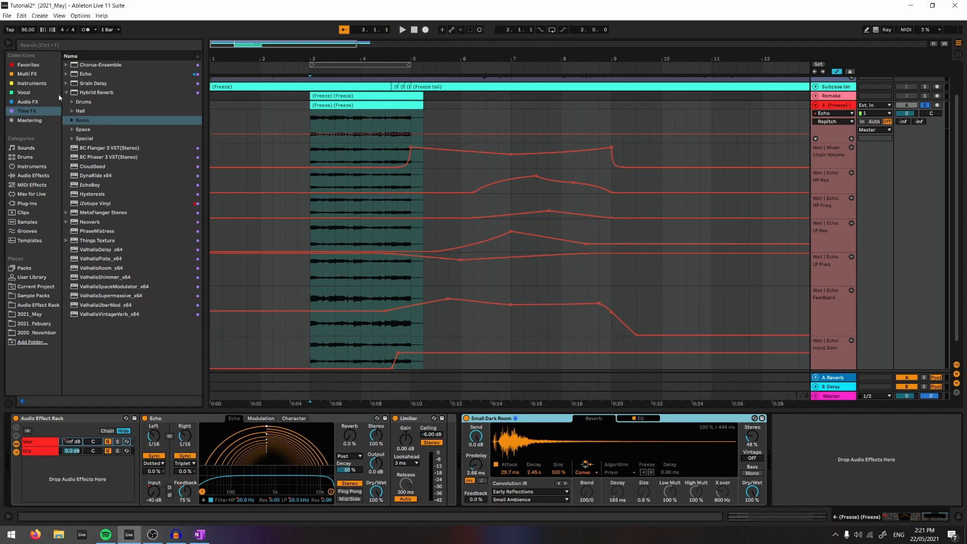
{"action": "left_click", "coordinate": [66, 93]}
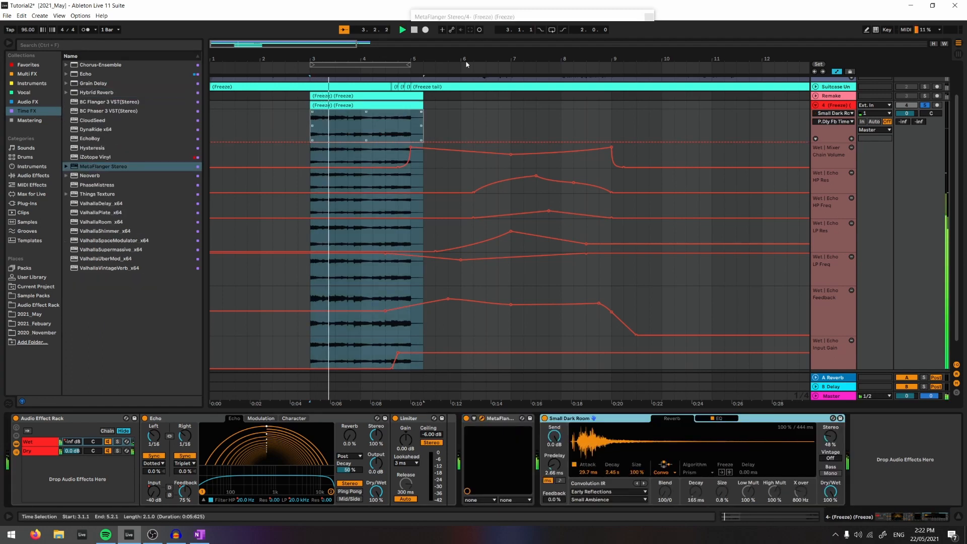
{"action": "left_click", "coordinate": [427, 66]}
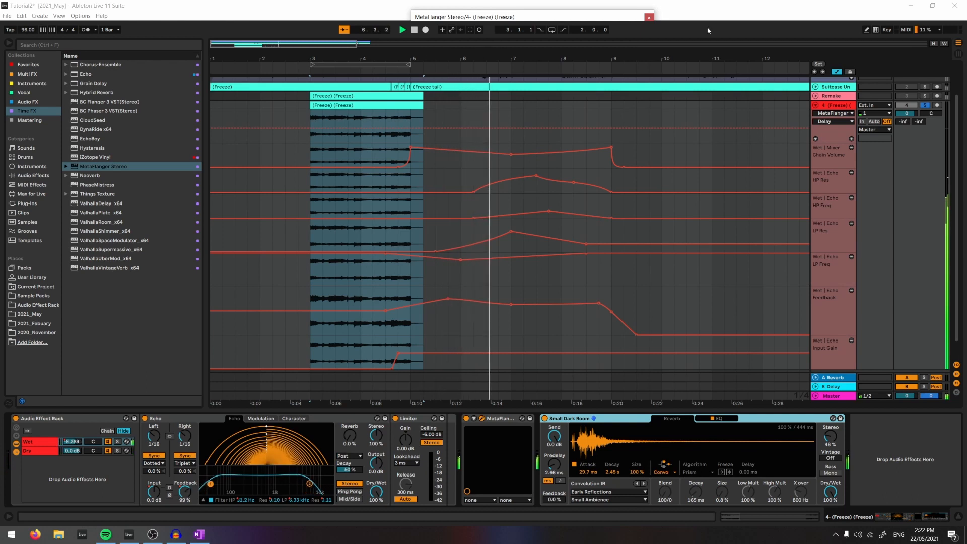
{"action": "left_click", "coordinate": [648, 18]}
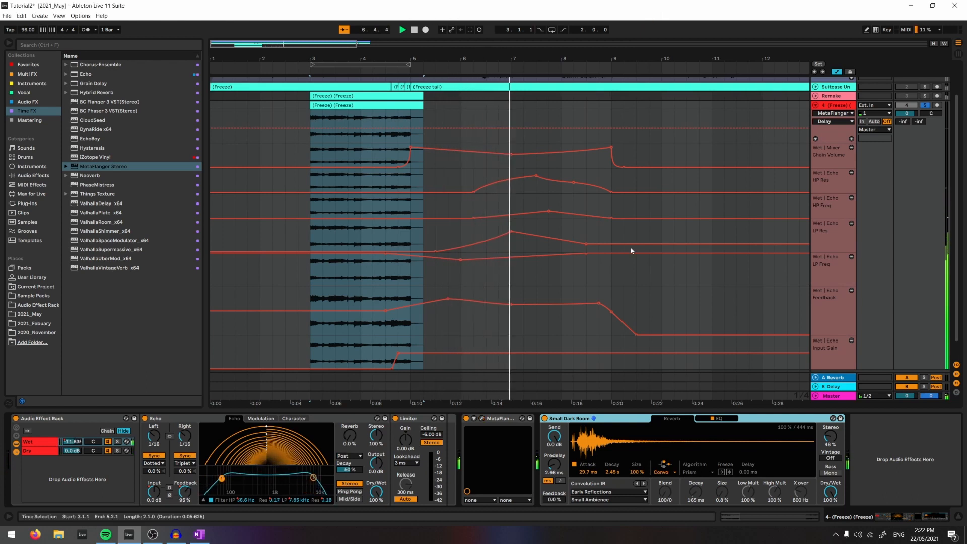
- Automate MetaFlanger's Mix in its own lane, staying at 0 % until bar 5 and rising to 52 % at bar 8
{"action": "left_click", "coordinate": [473, 418]}
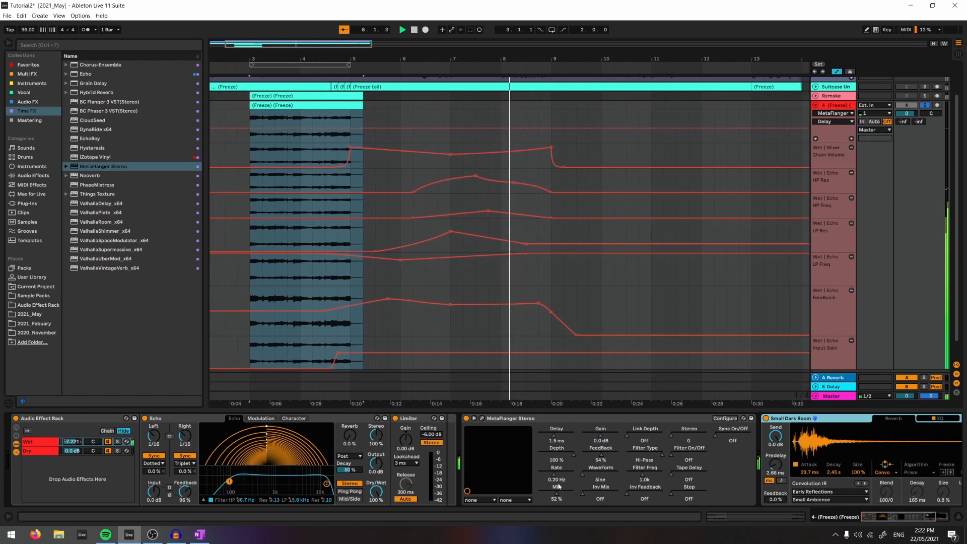
{"action": "left_click", "coordinate": [341, 161]}
{"action": "key", "text": "space"}
{"action": "key", "text": "space"}
{"action": "key", "text": "space"}
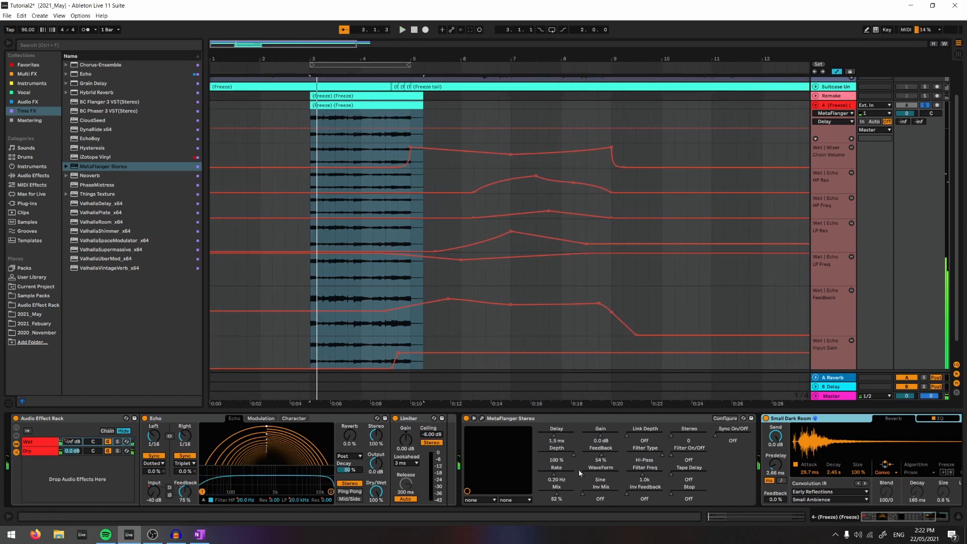
{"action": "left_click", "coordinate": [556, 496]}
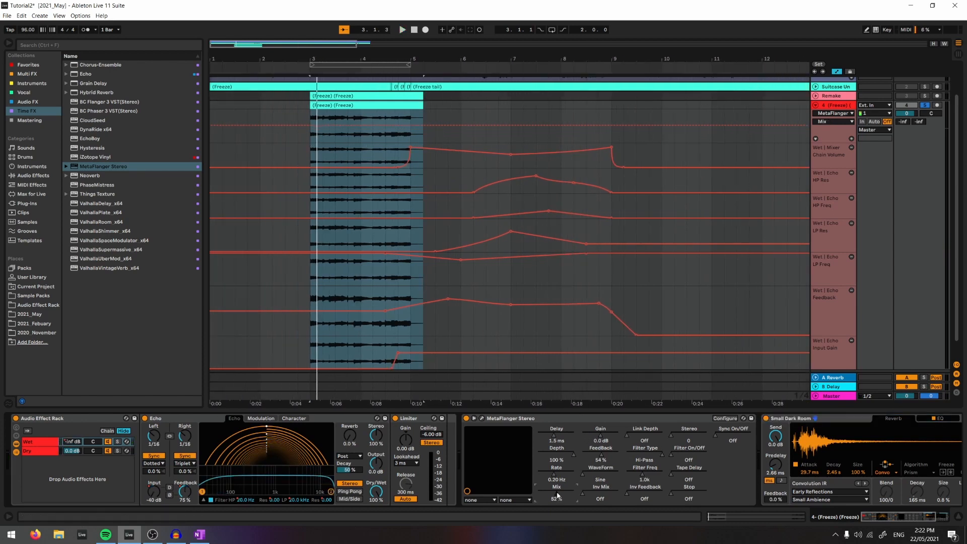
{"action": "left_click", "coordinate": [579, 453]}
{"action": "left_click", "coordinate": [562, 103]}
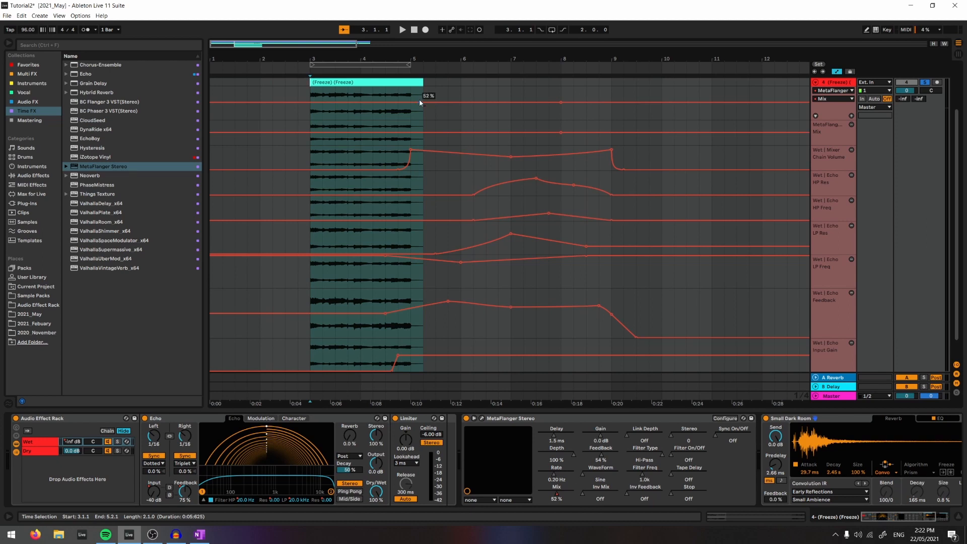
{"action": "left_click_drag", "start_coordinate": [458, 104], "coordinate": [411, 120]}
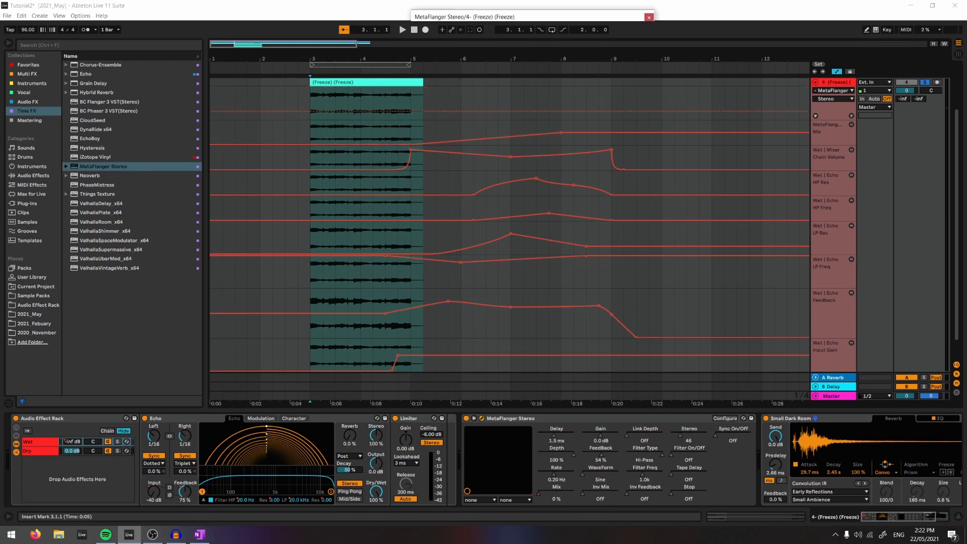
- Set MetaFlanger's Stereo to 180 and extend its Mix ramp to a higher end point at bar 9 during playback
{"action": "left_click_drag", "start_coordinate": [620, 75], "coordinate": [620, 18]}
{"action": "left_click", "coordinate": [649, 18]}
{"action": "key", "text": "space"}
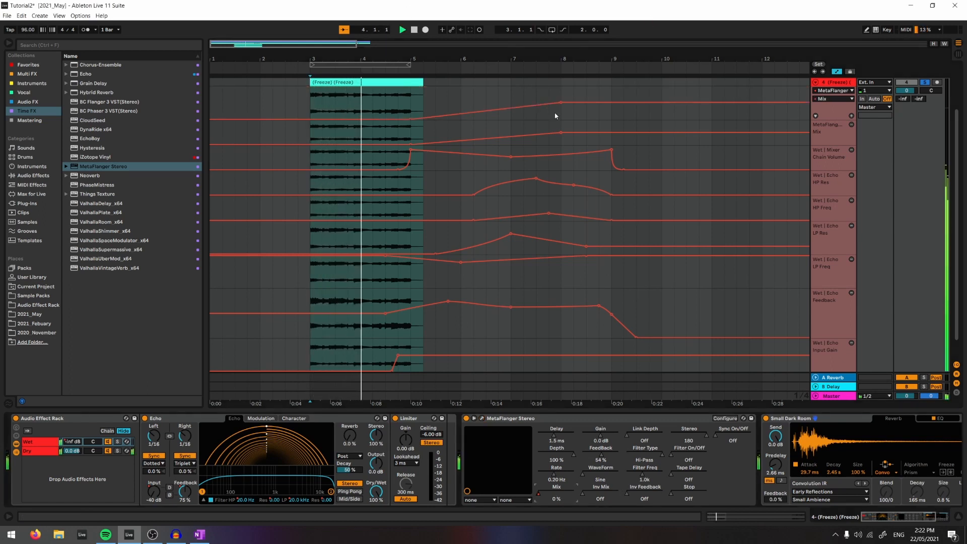
{"action": "left_click_drag", "start_coordinate": [561, 102], "coordinate": [611, 96]}
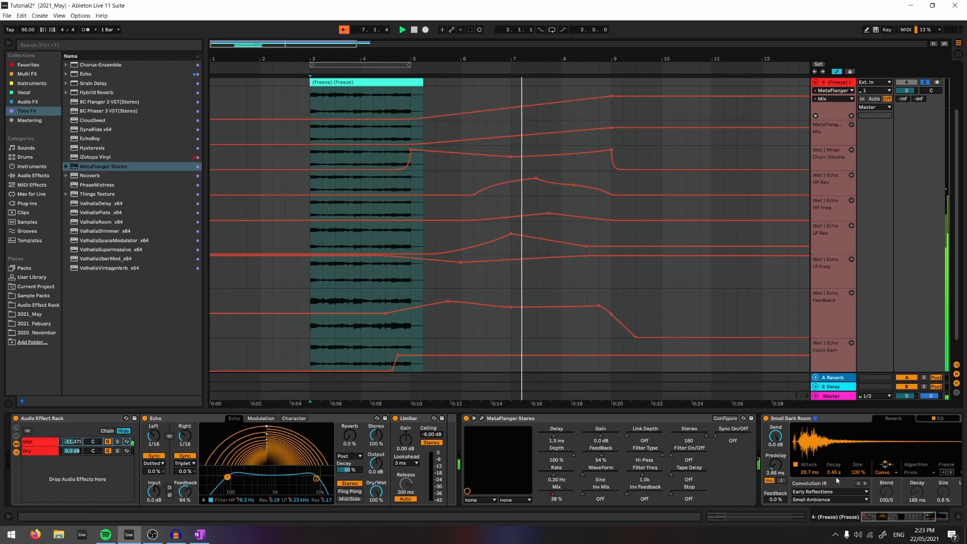
- Lower the Small Dark Room reverb's Dry/Wet to 36 %
{"action": "scroll", "coordinate": [889, 496], "scroll_direction": "right", "scroll_amount": 3}
{"action": "left_click_drag", "start_coordinate": [891, 493], "coordinate": [890, 529]}
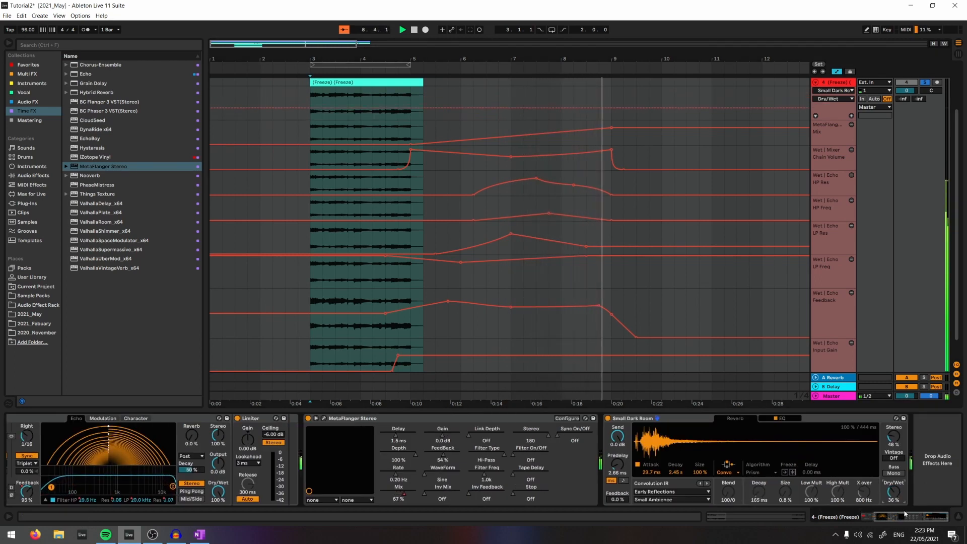
- Insert the OTT preset of Multiband Dynamics between the rack and MetaFlanger, and play from 3.1.1
{"action": "left_click", "coordinate": [28, 102]}
{"action": "left_click_drag", "start_coordinate": [88, 212], "coordinate": [316, 437]}
{"action": "key", "text": "space"}
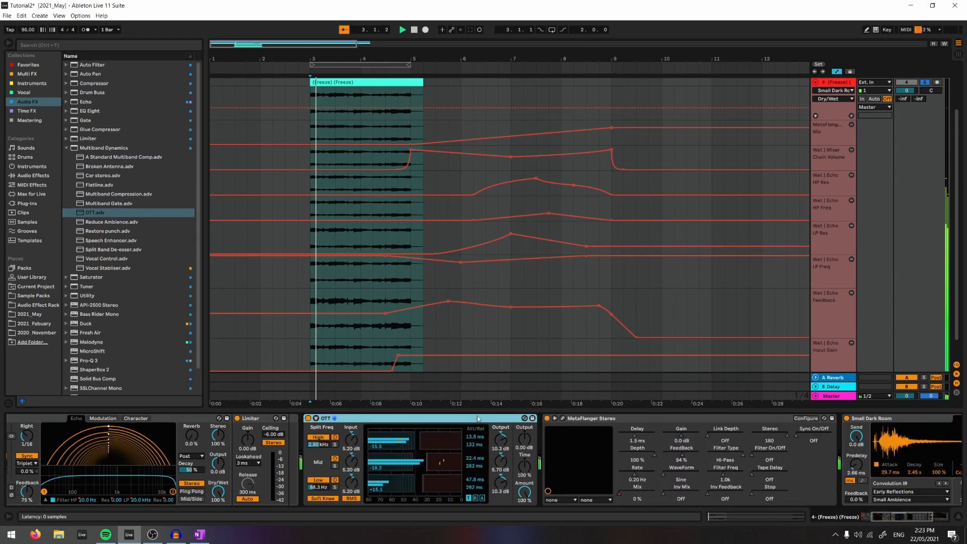
- Set OTT's master output to 3.70 dB, Time to 347 % and Amount to 23 % while listening to the tail
{"action": "left_click_drag", "start_coordinate": [524, 437], "coordinate": [524, 431]}
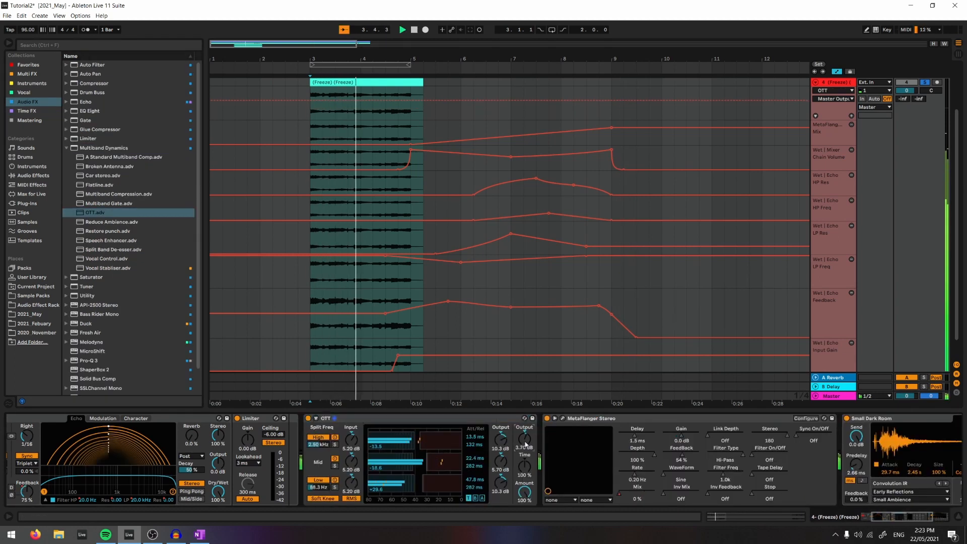
{"action": "left_click_drag", "start_coordinate": [524, 465], "coordinate": [524, 435]}
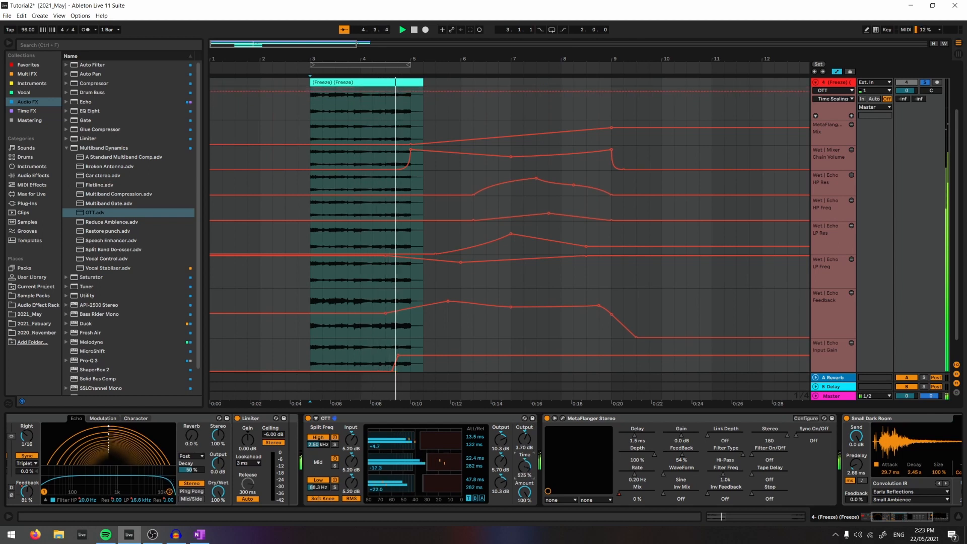
{"action": "left_click_drag", "start_coordinate": [524, 492], "coordinate": [524, 534]}
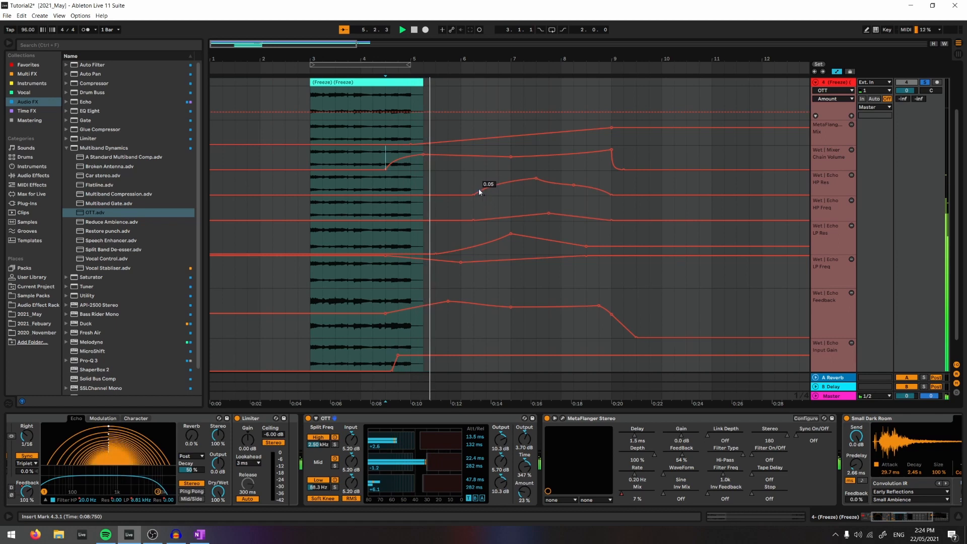
{"action": "mouse_move", "coordinate": [425, 154]}
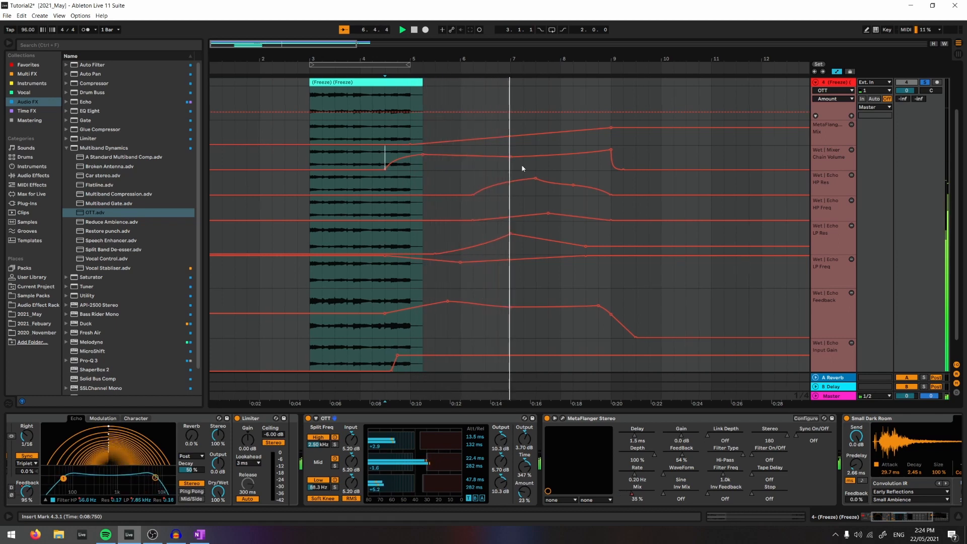
- Raise the wet Chain Volume automation point at bar 7 to -9.5 dB during playback and stop the transport
{"action": "mouse_move", "coordinate": [496, 158]}
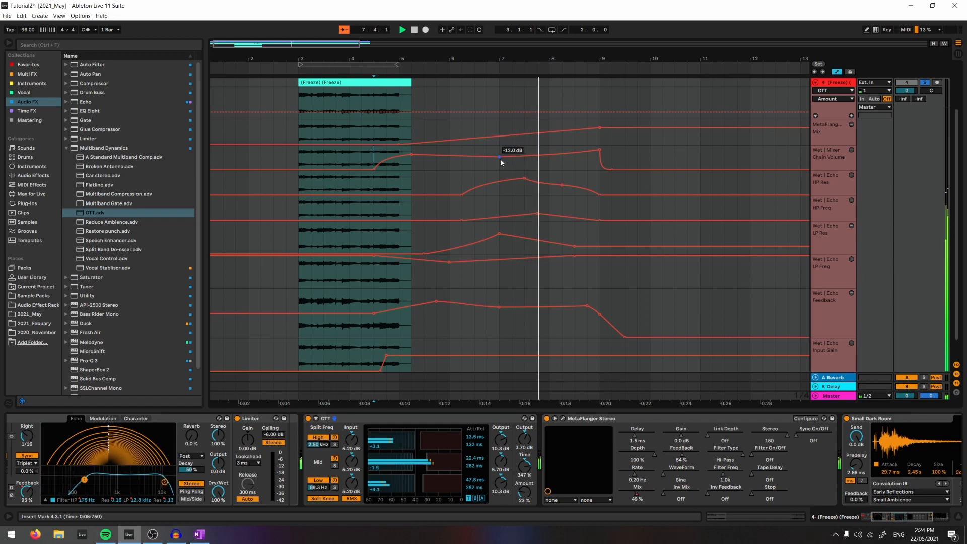
{"action": "left_click_drag", "start_coordinate": [499, 157], "coordinate": [499, 155]}
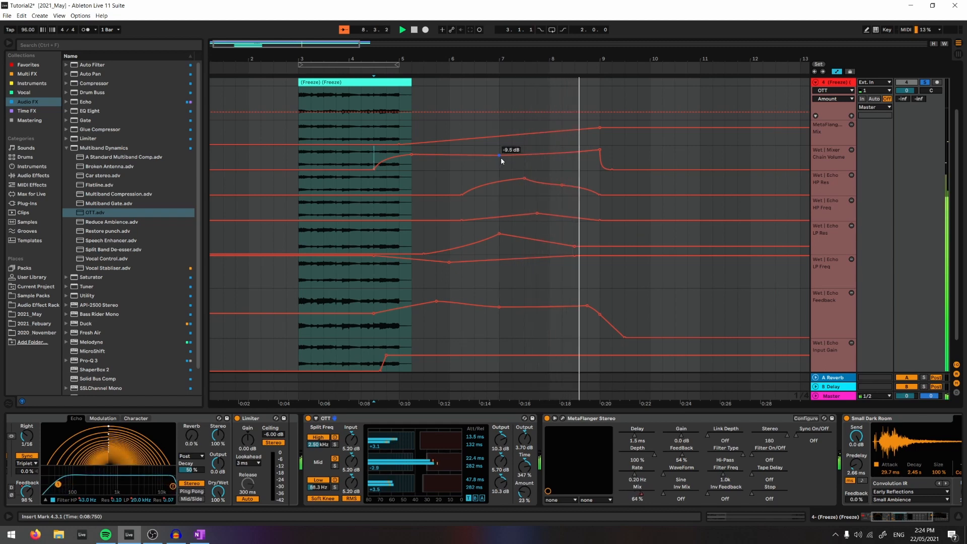
{"action": "key", "text": "space"}
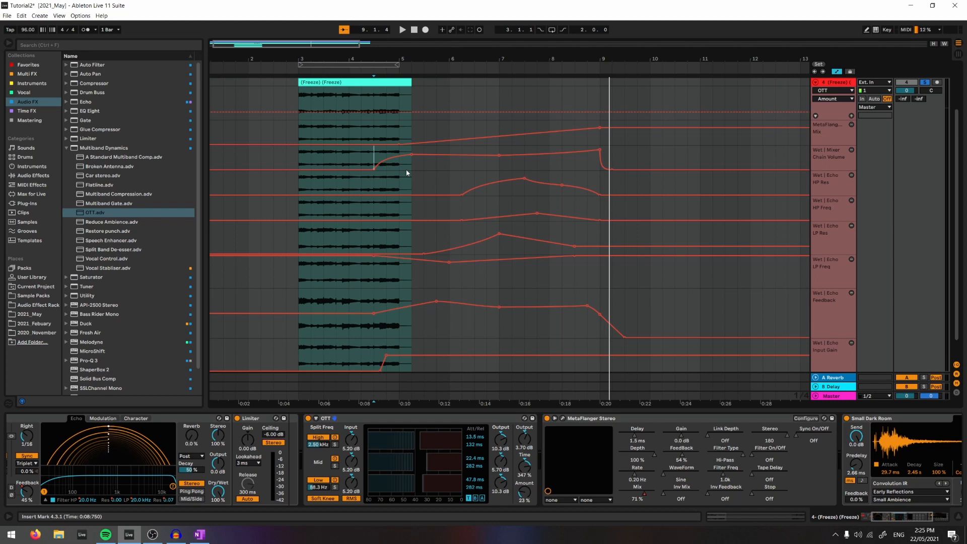
- Select the Sunrise reference track's span from 3.1.1 to 5.1.1, and the preceding bar from 2.1.1 to 3.1.1
{"action": "scroll", "coordinate": [406, 169], "scroll_direction": "up", "scroll_amount": 3}
{"action": "left_click_drag", "start_coordinate": [299, 103], "coordinate": [395, 111]}
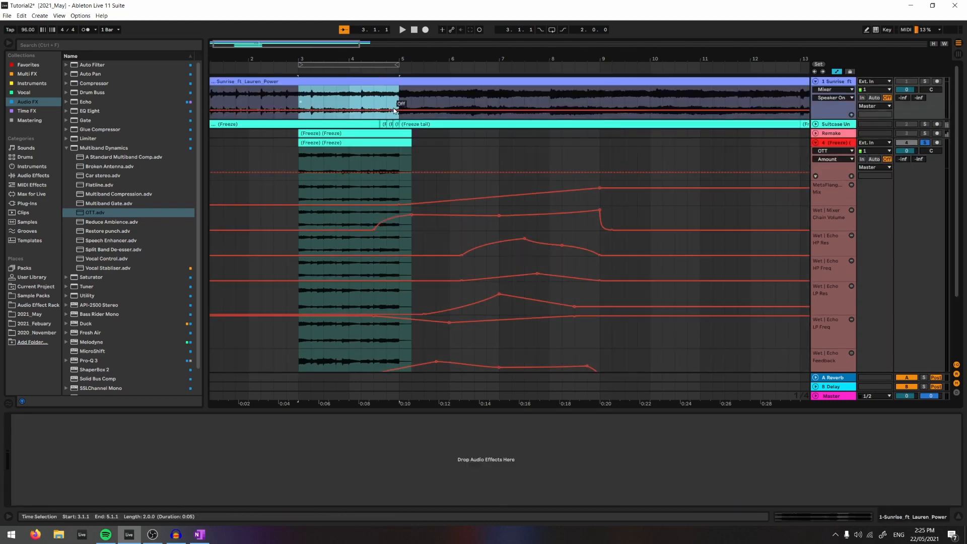
{"action": "left_click", "coordinate": [400, 104]}
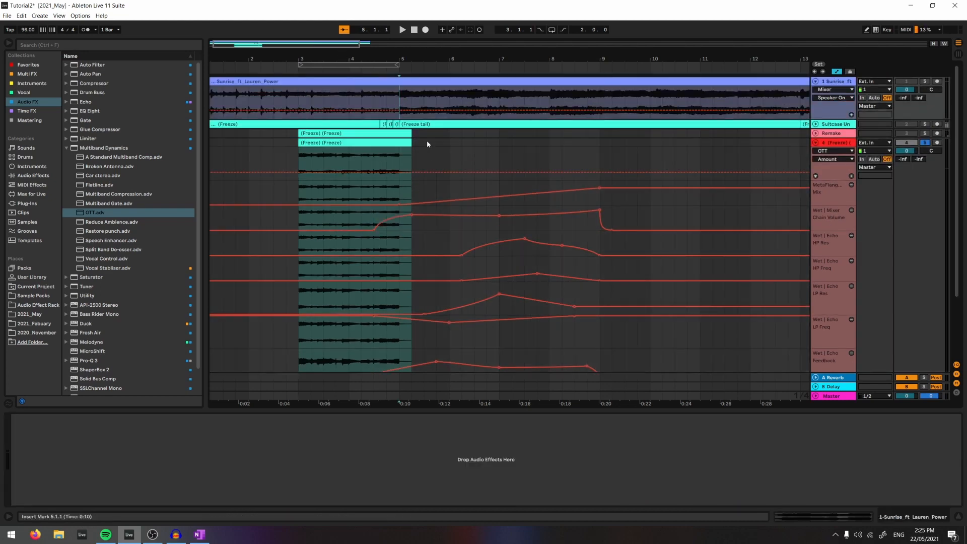
{"action": "left_click_drag", "start_coordinate": [299, 104], "coordinate": [297, 104]}
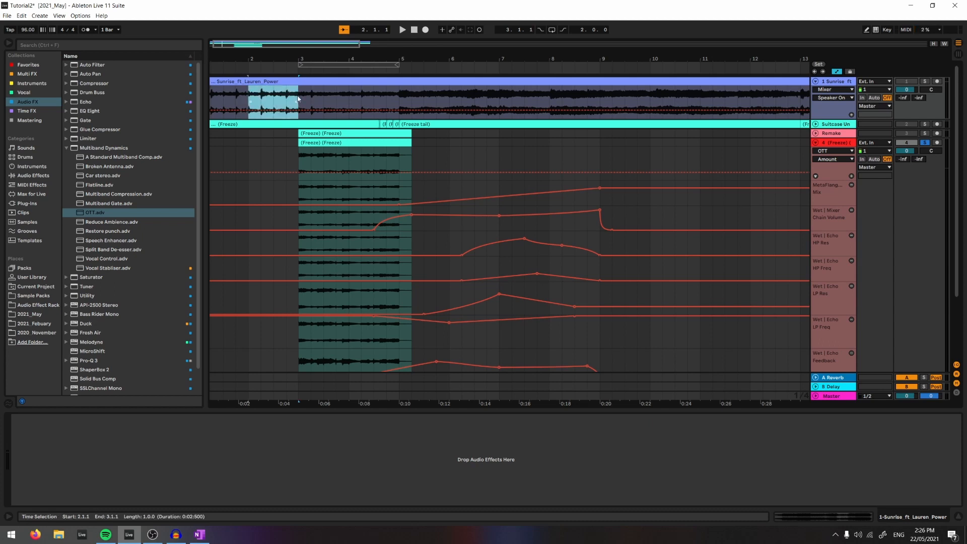